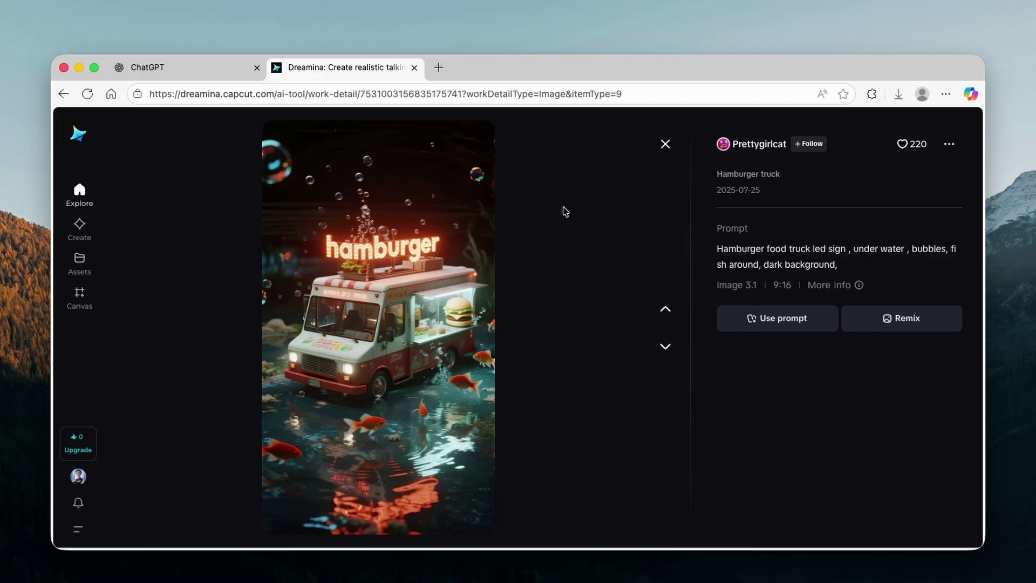
Step: Close the example image and sign in to Dreamina with a Google account
left_click(81, 228)
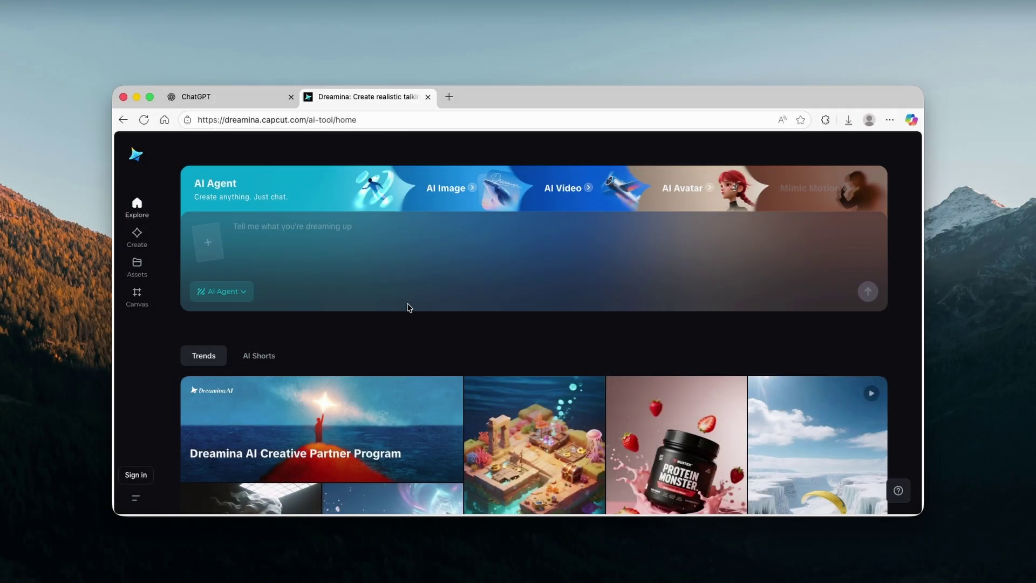
left_click(142, 475)
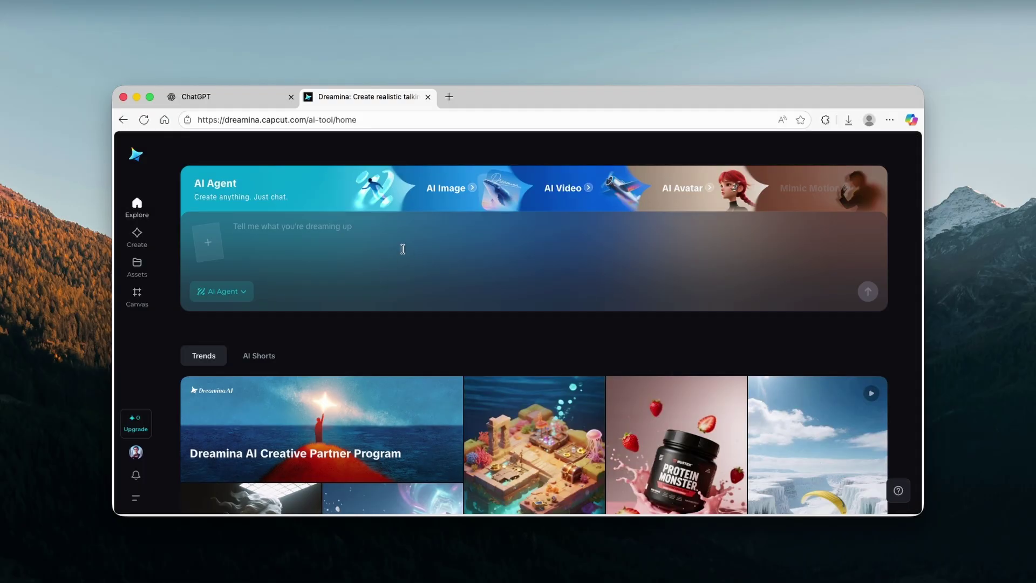
Step: Browse the Trends grid and open the Hamburger truck image's detail page
scroll(525, 225, "down", 2)
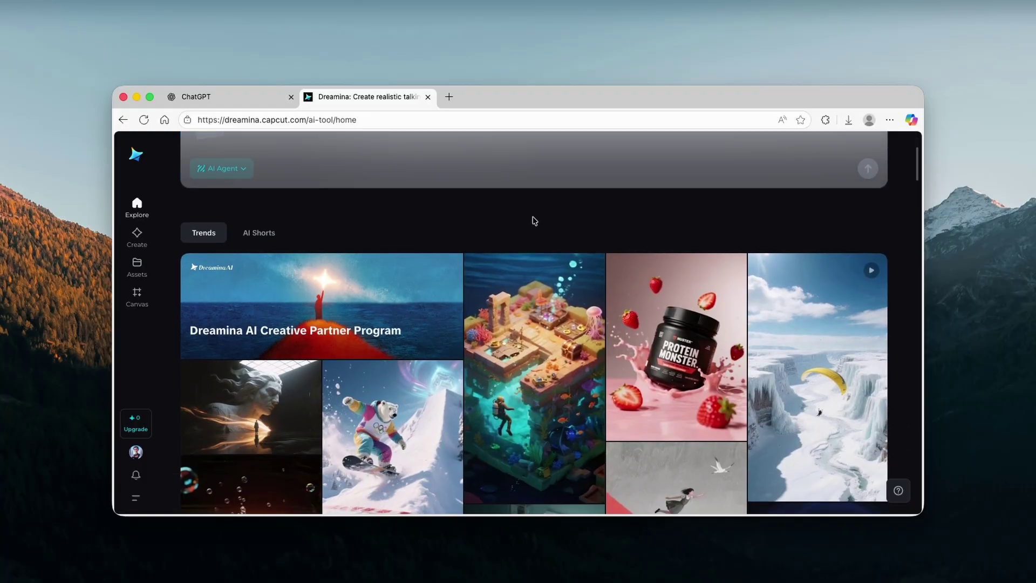
scroll(541, 225, "down", 3)
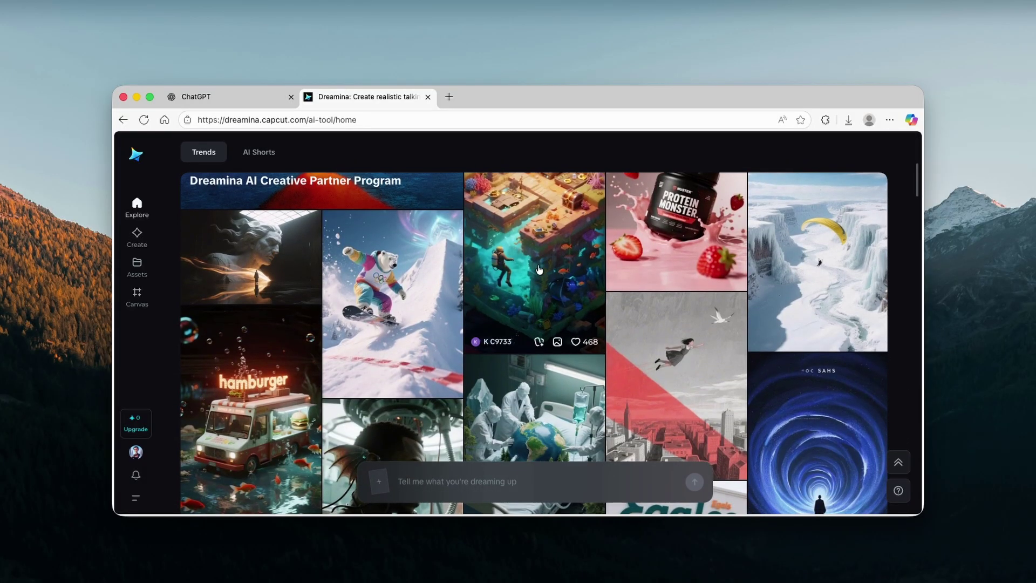
scroll(370, 268, "down", 3)
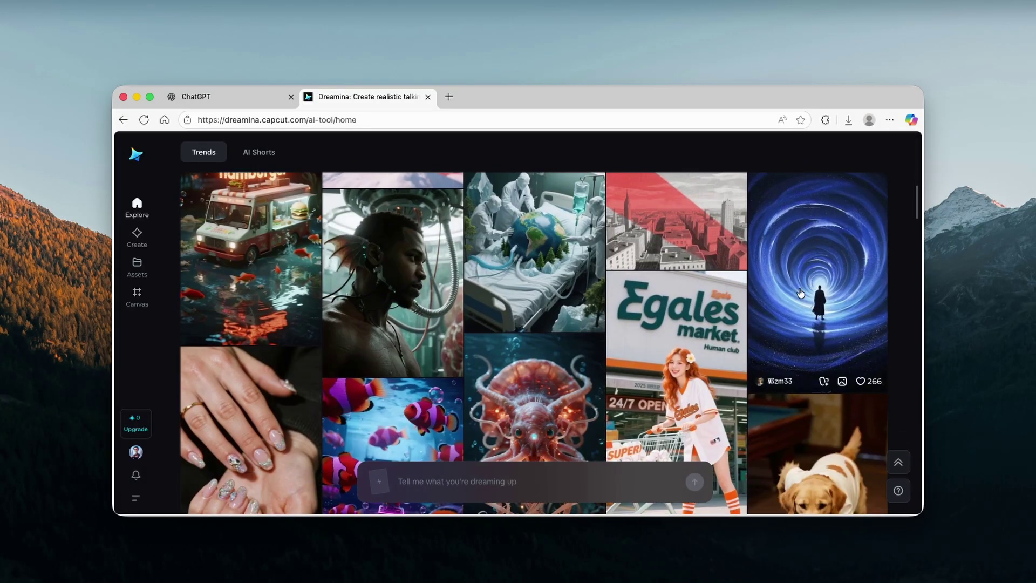
scroll(538, 278, "down", 3)
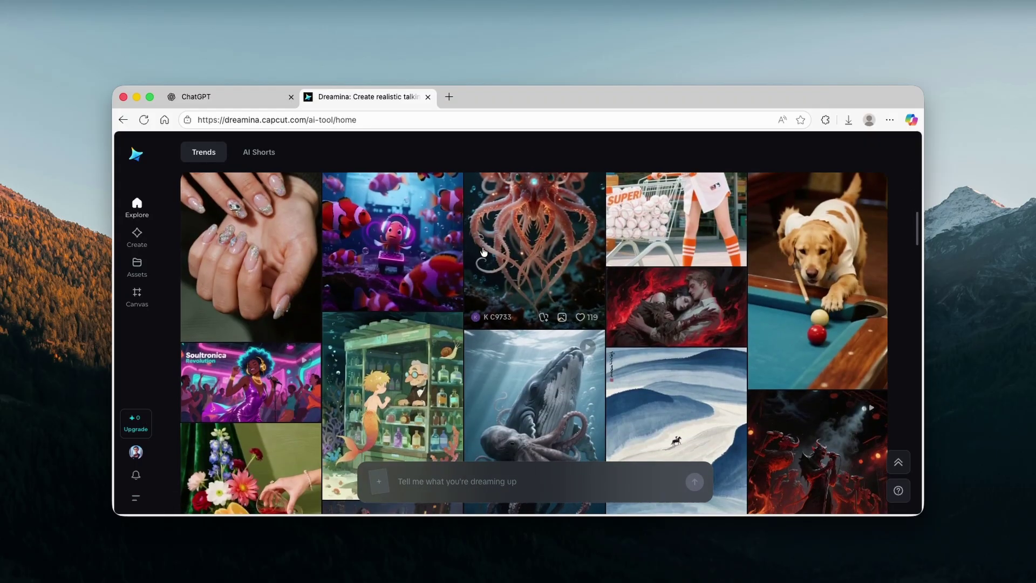
scroll(538, 278, "up", 3)
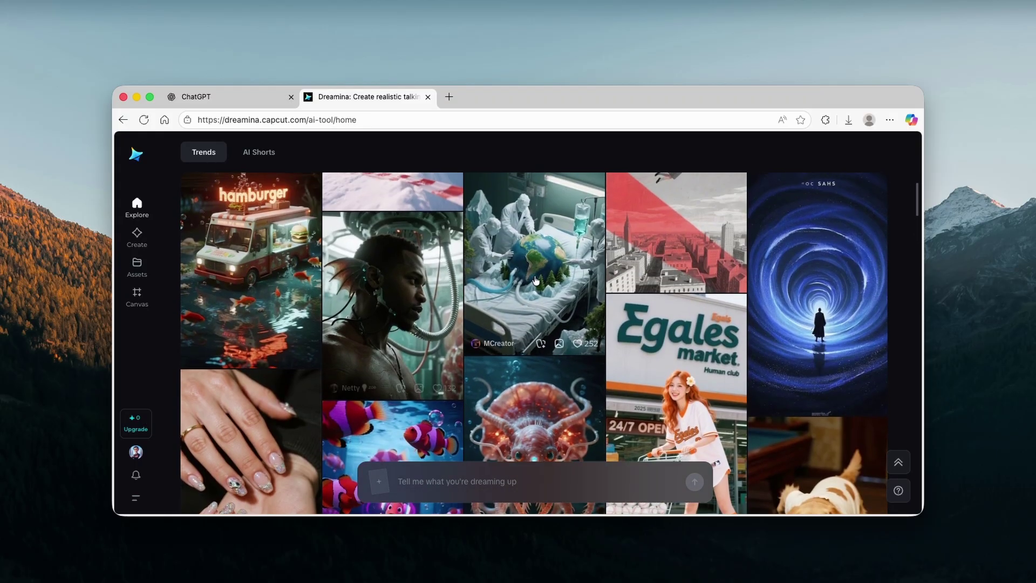
scroll(392, 276, "up", 2)
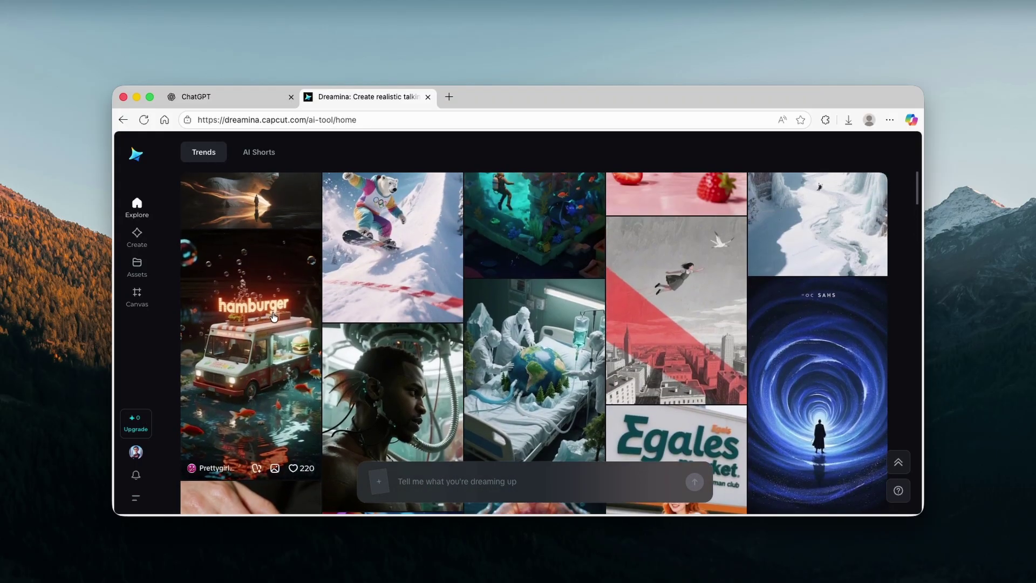
left_click(281, 335)
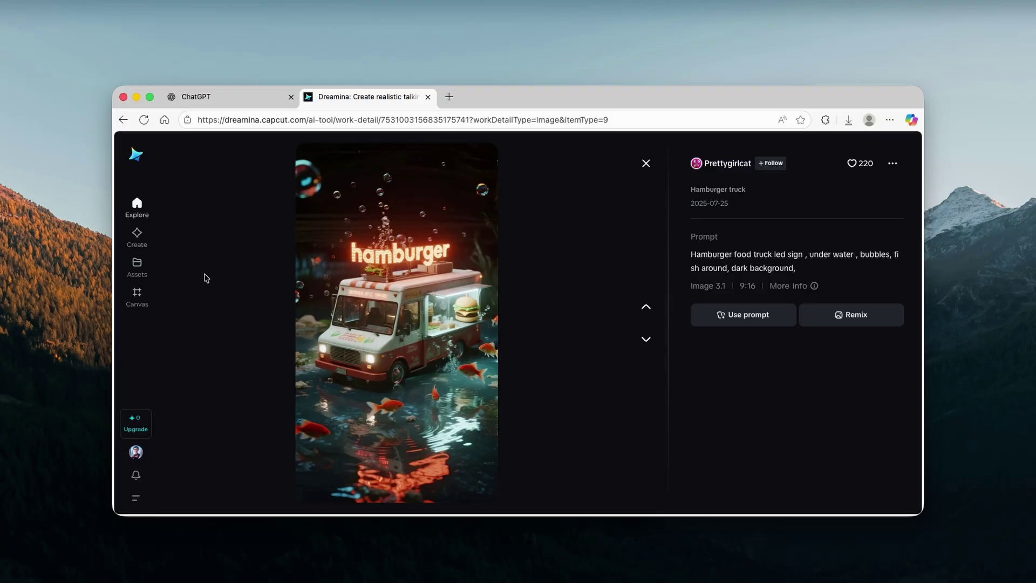
Step: Leave the detail view, switch creation mode to AI Image and list its models
left_click(139, 236)
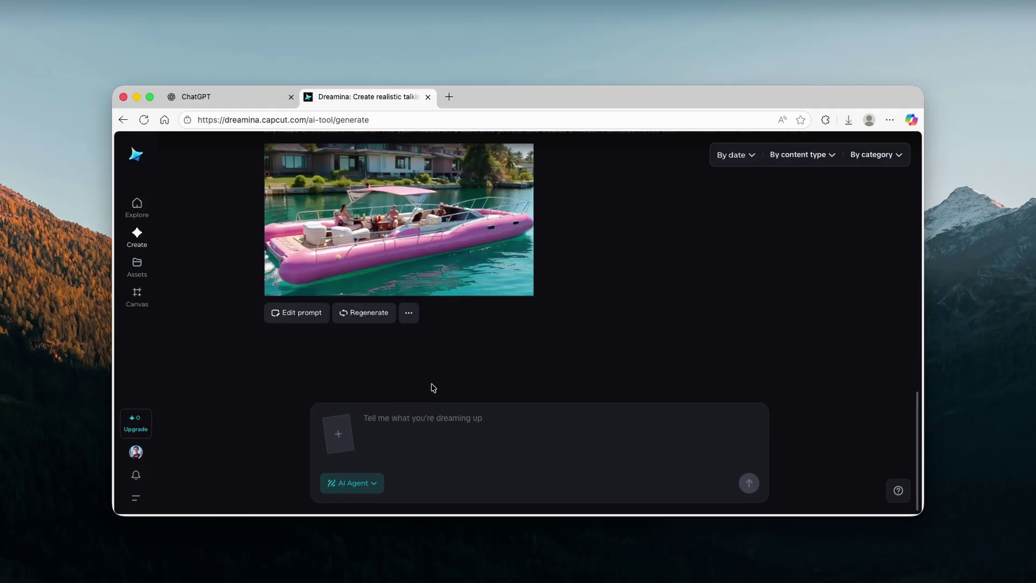
left_click(373, 485)
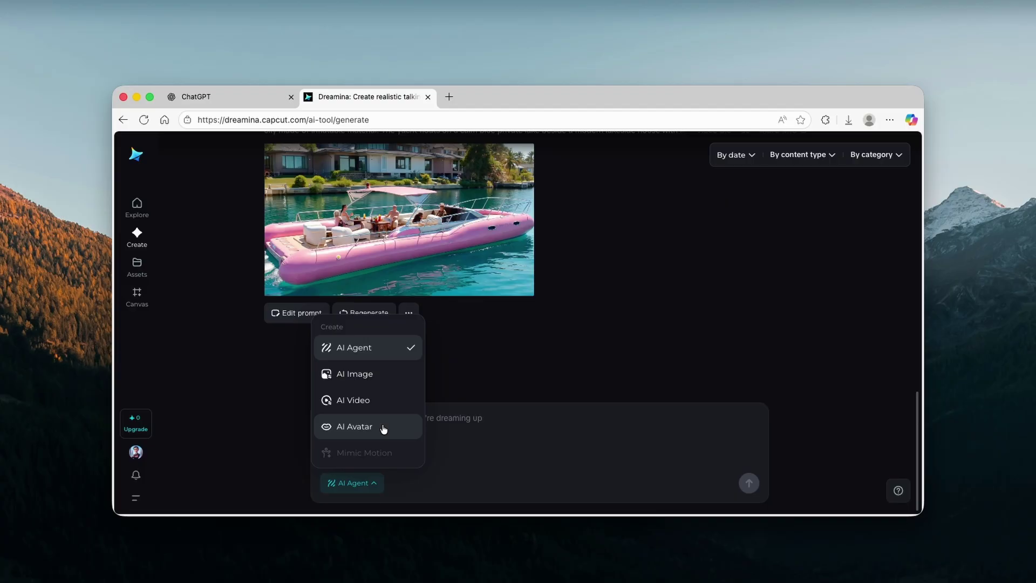
left_click(383, 380)
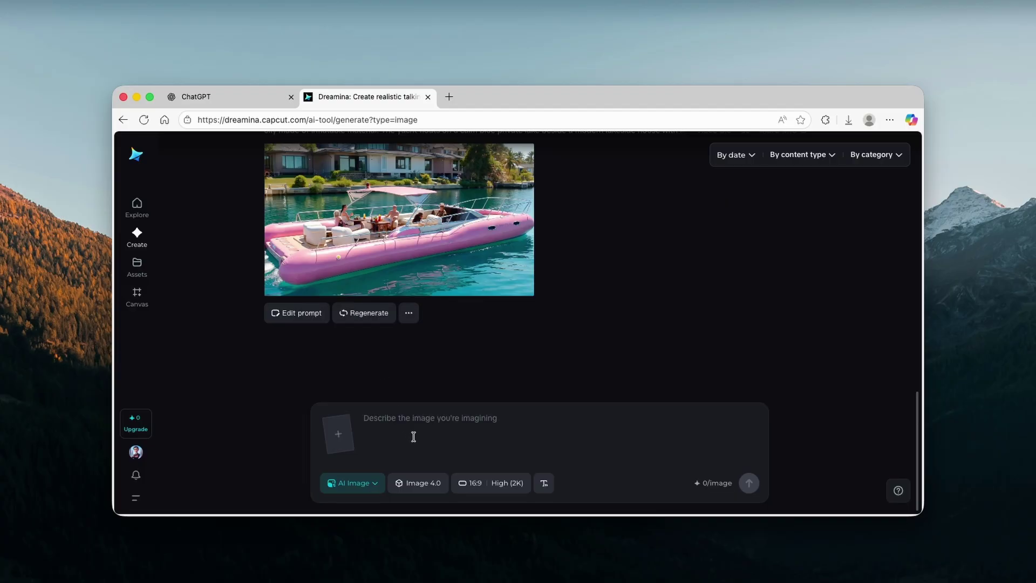
left_click(431, 486)
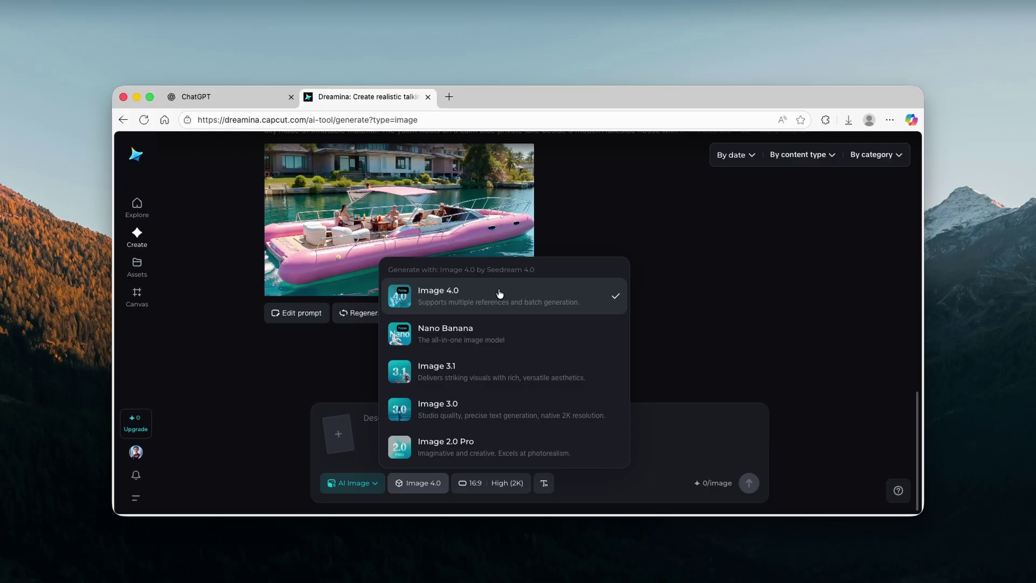
Step: Keep Image 4.0 and set the output to portrait 9:16 at High (2K)
left_click(456, 298)
left_click(475, 485)
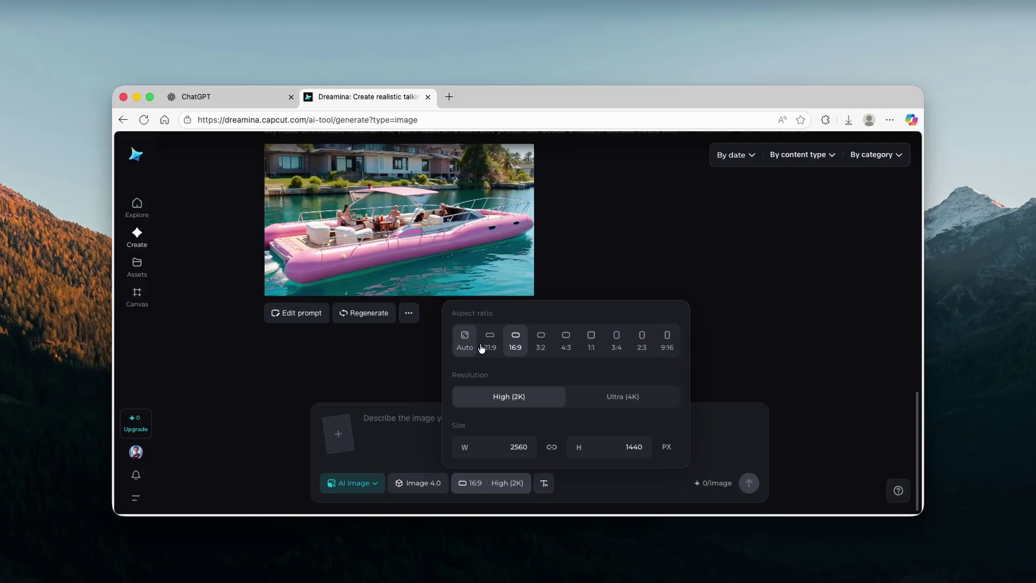
left_click(667, 340)
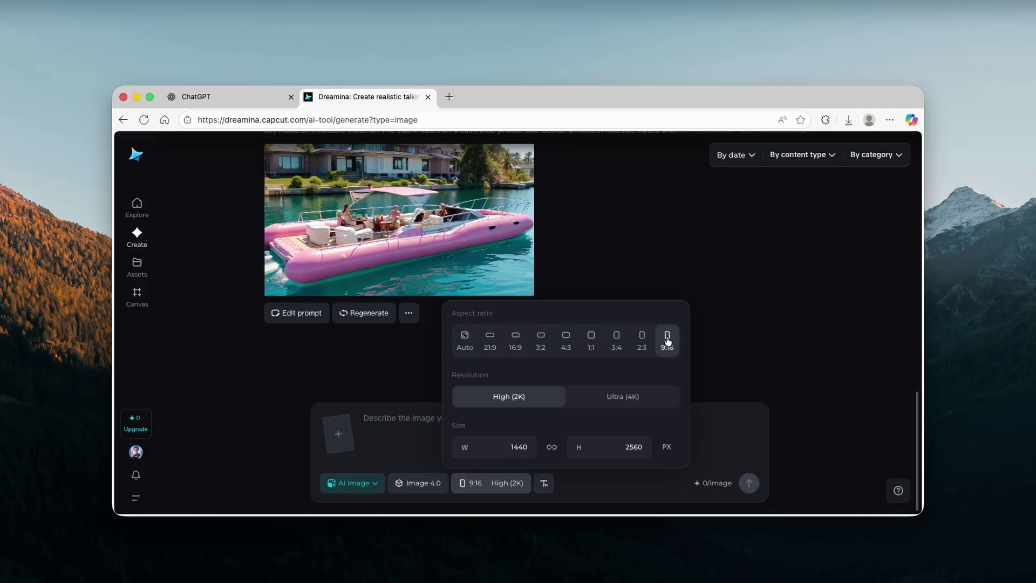
left_click(624, 399)
left_click(541, 399)
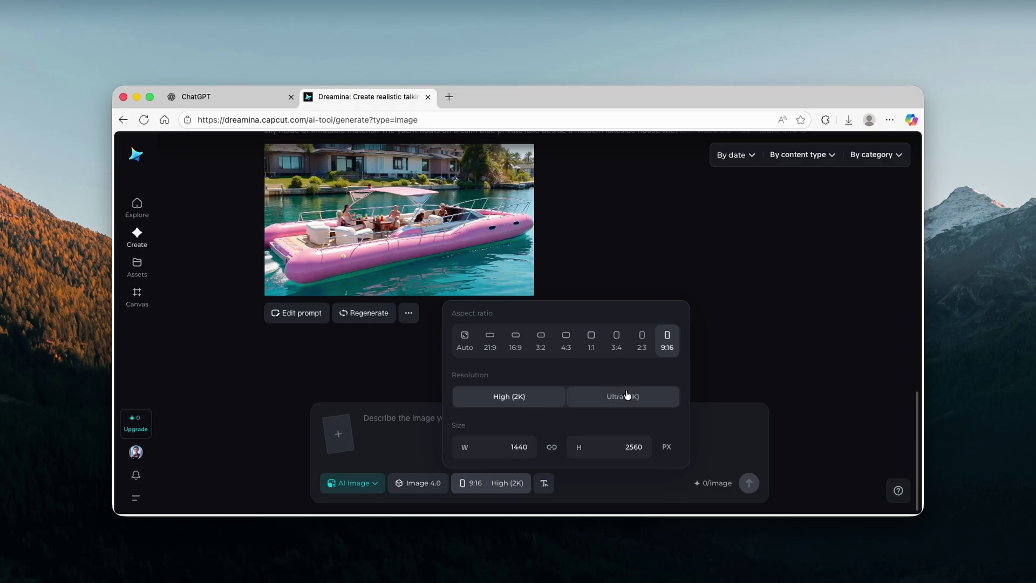
Step: Remove the inserted quotation marks from the prompt and go to ChatGPT
left_click(545, 483)
left_click_drag(389, 425, 362, 419)
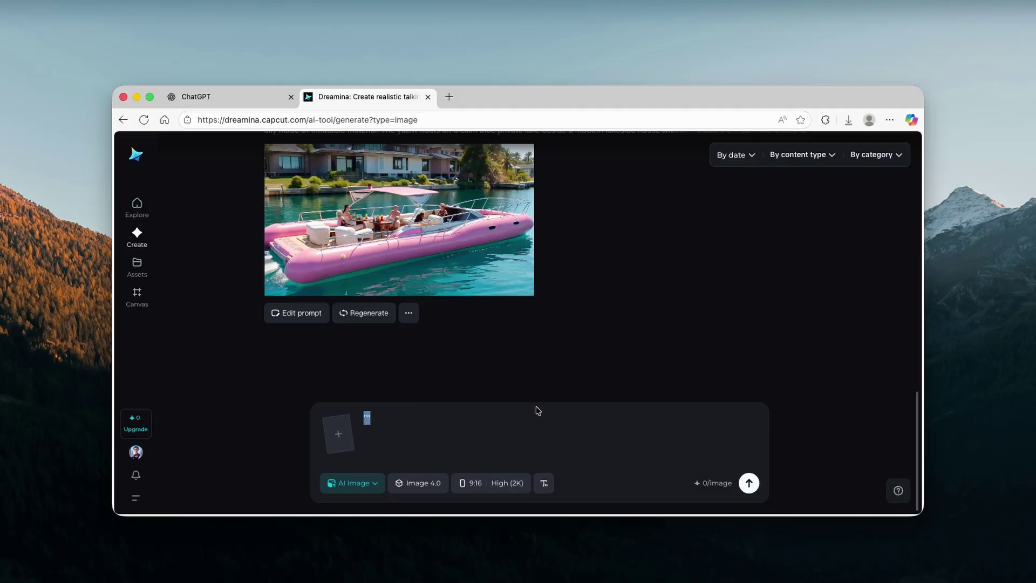
key("BackSpace")
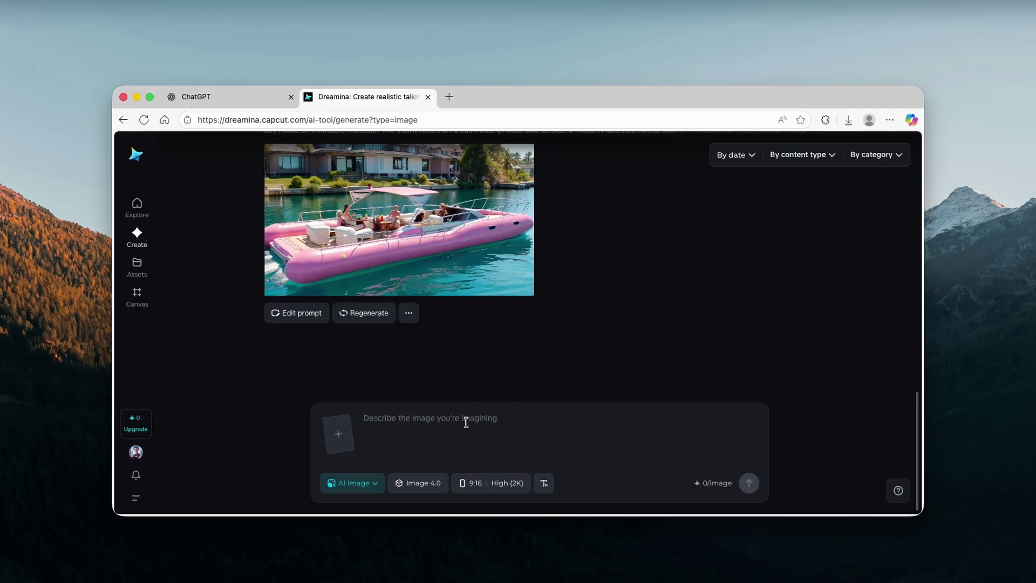
left_click(234, 98)
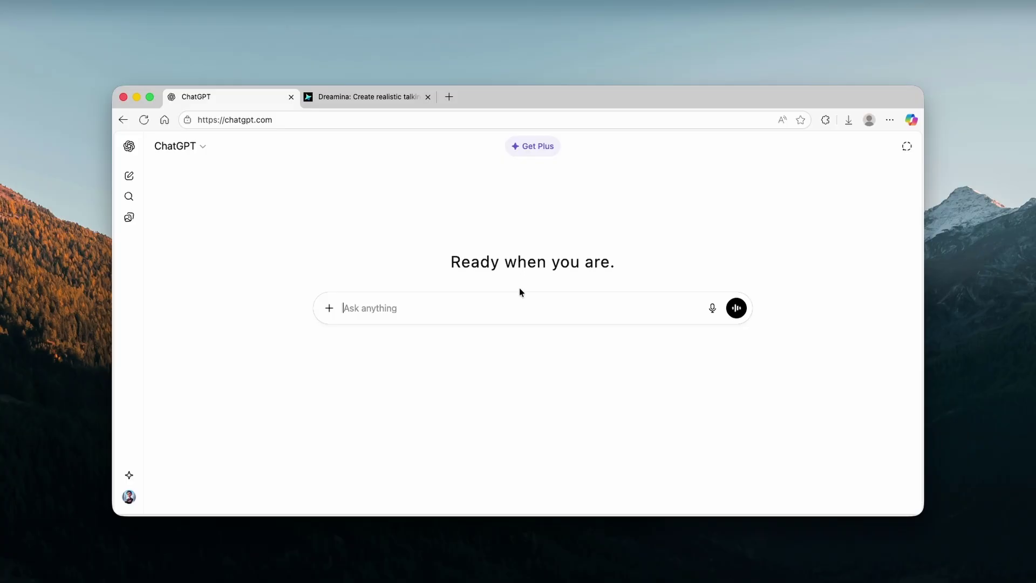
Step: Get a short detailed sports car image prompt from ChatGPT and paste it into Dreamina
type("write a short but detailed prompt for an interesting ai image with a sports car")
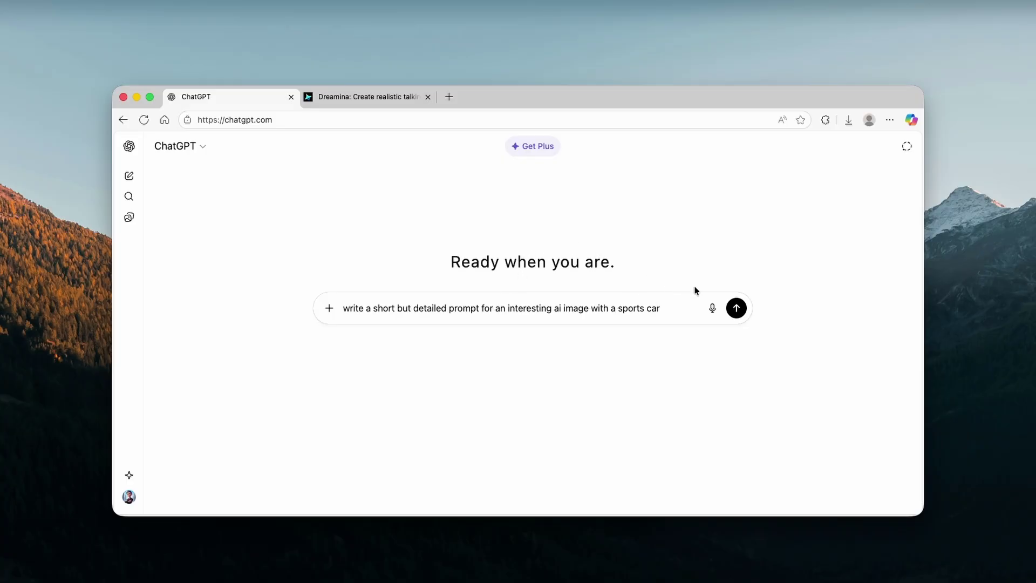
left_click(737, 309)
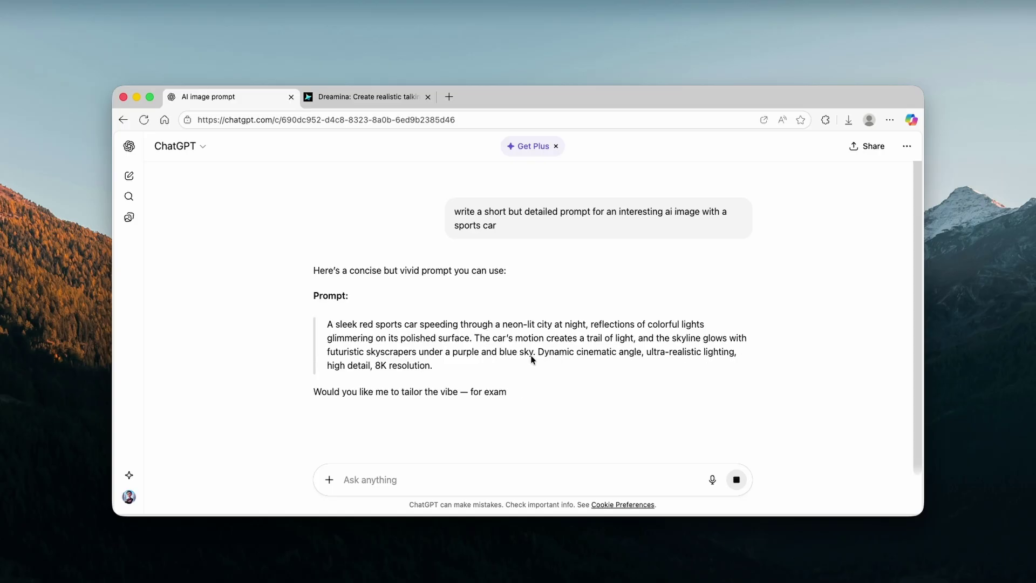
triple_click(433, 365)
key("super+c")
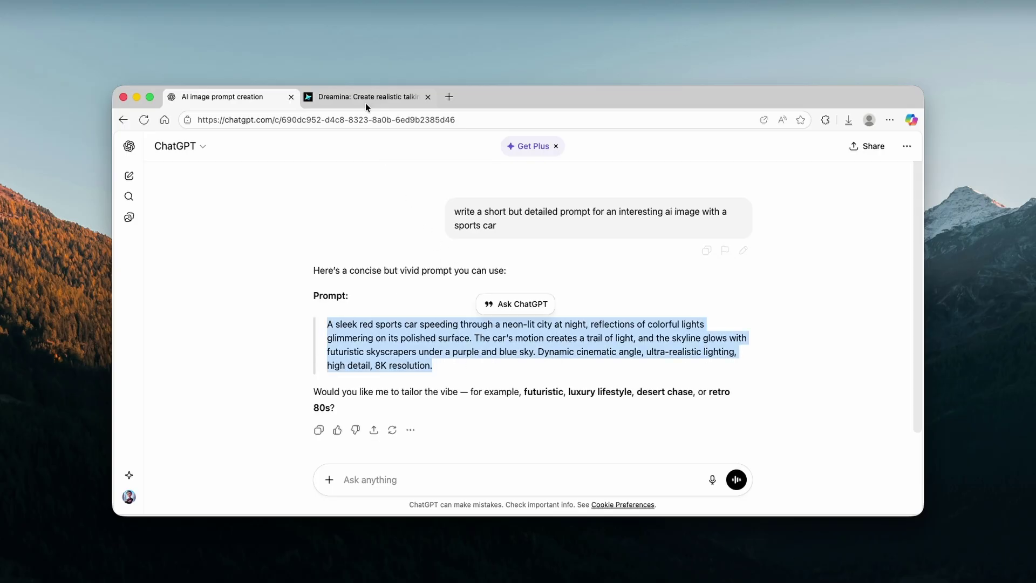
left_click(367, 97)
key("super+v")
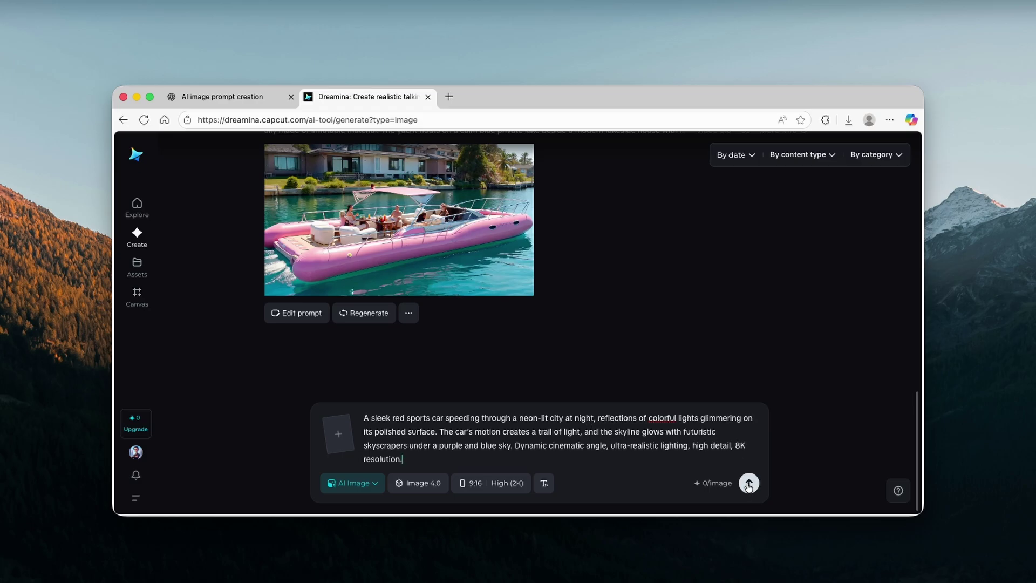
Step: Generate four 9:16 neon-city red sports car images from the pasted prompt
left_click(748, 483)
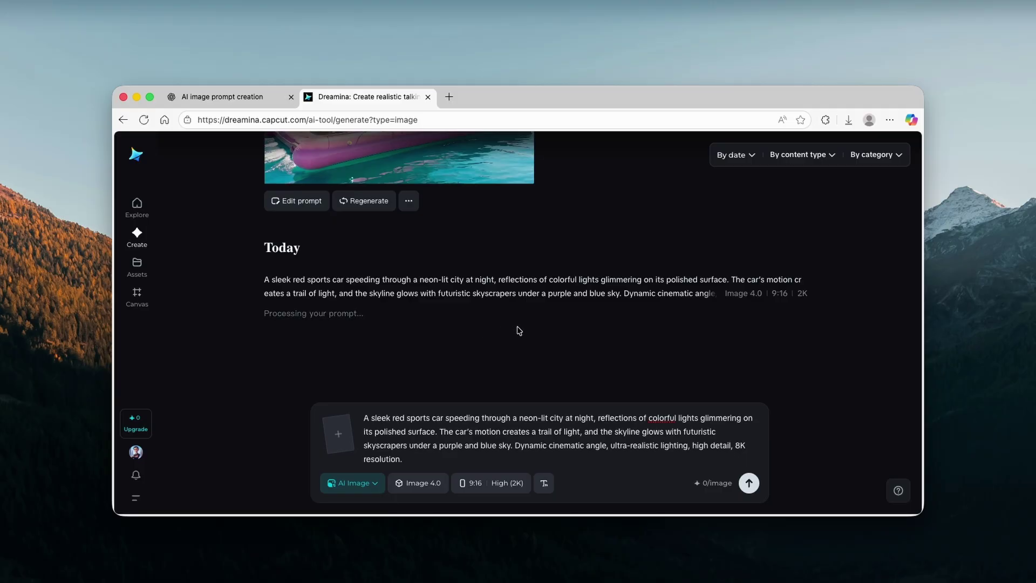
scroll(594, 253, "up", 2)
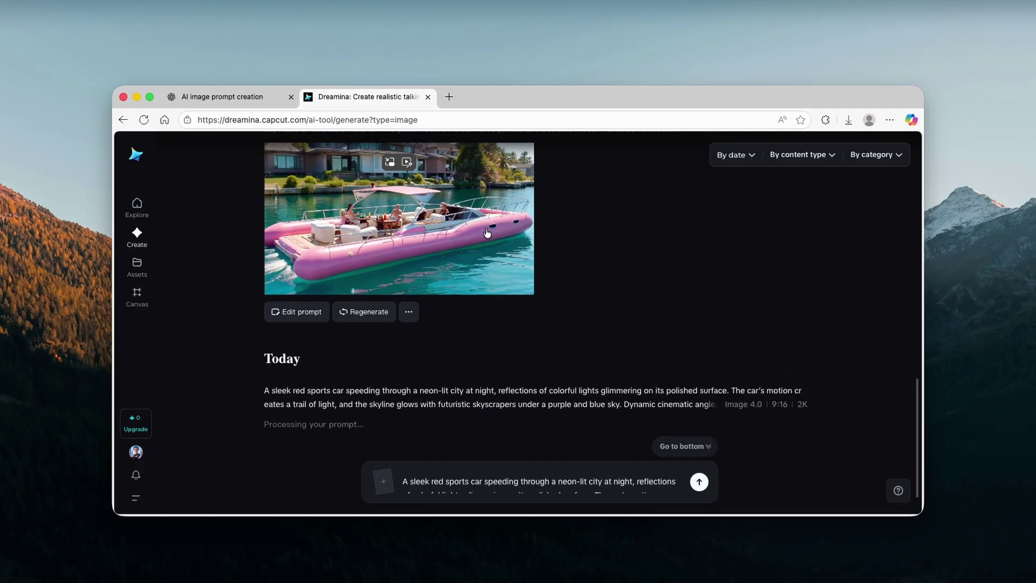
scroll(578, 276, "down", 2)
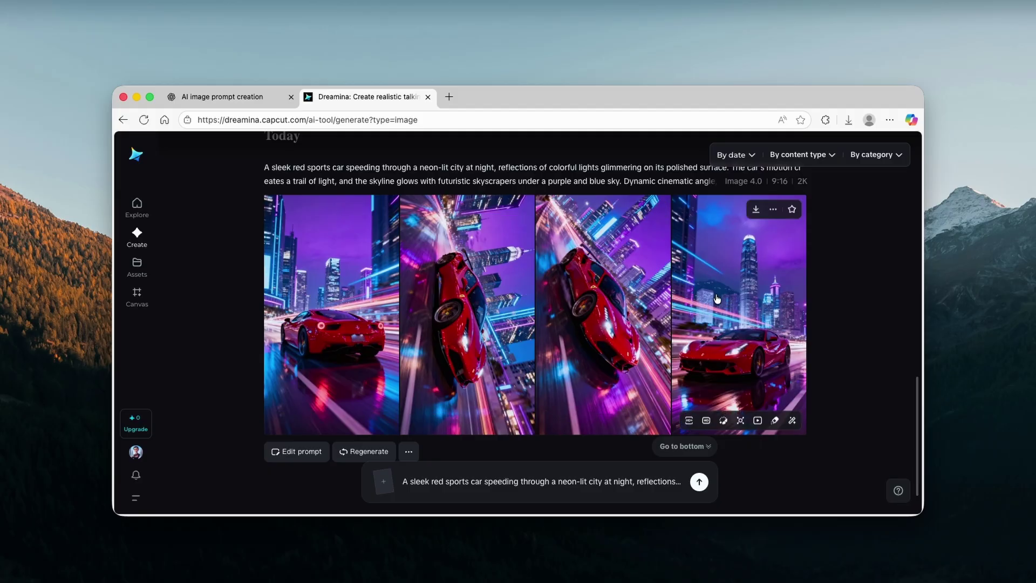
mouse_move(603, 315)
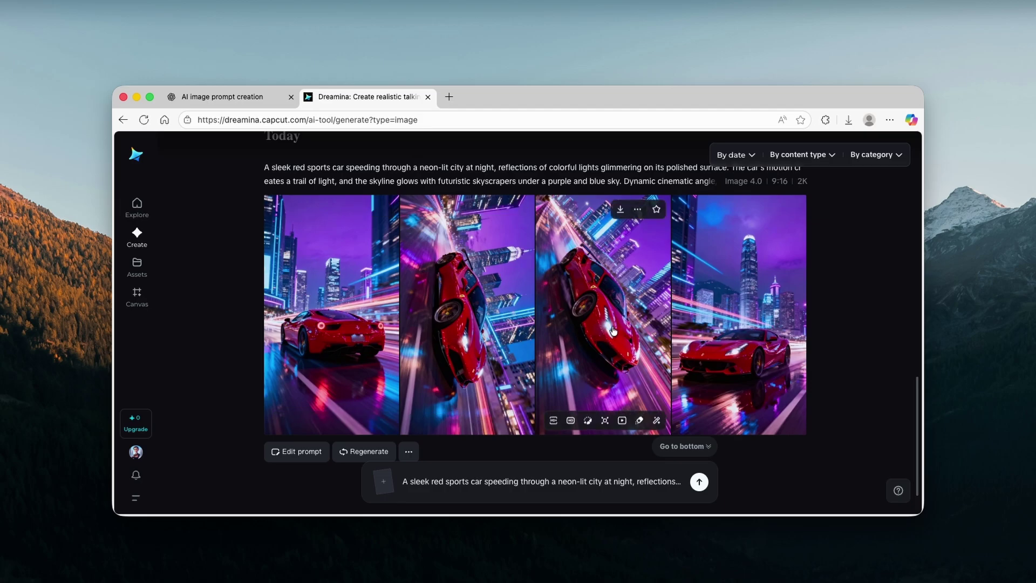
Step: Open the fourth car image, fit its preview, and reach its detail panel
left_click(747, 340)
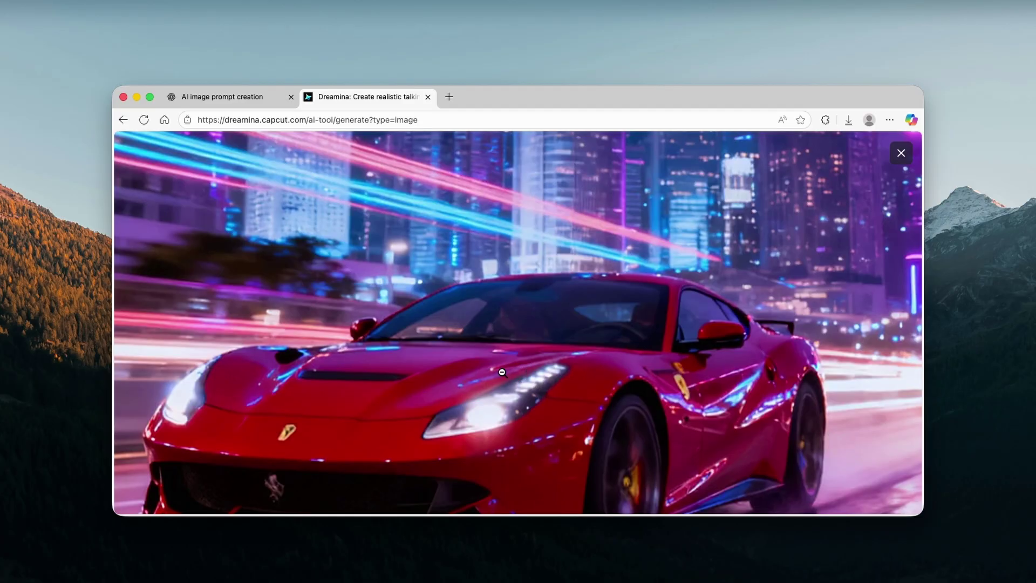
left_click(593, 304)
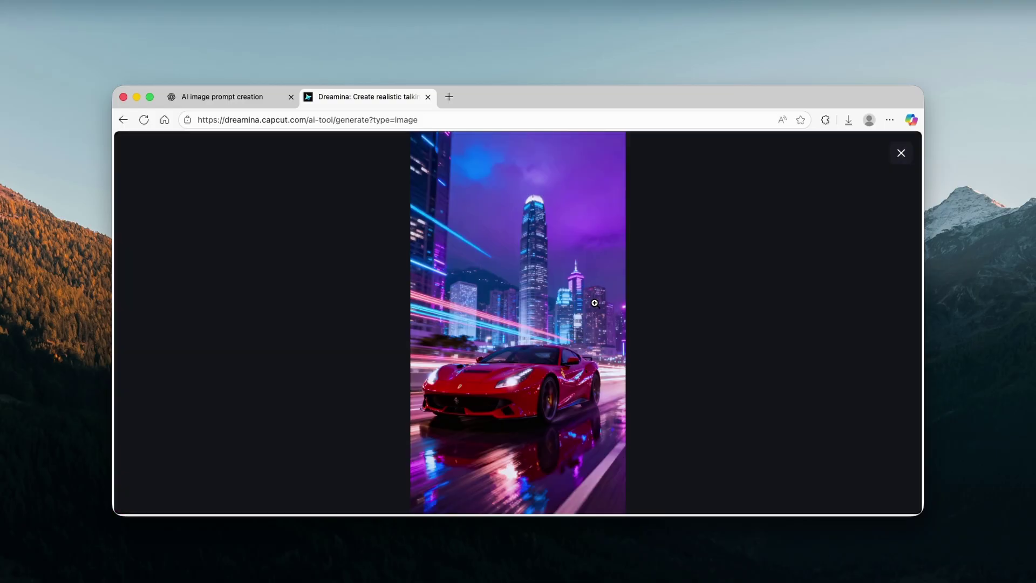
left_click(900, 155)
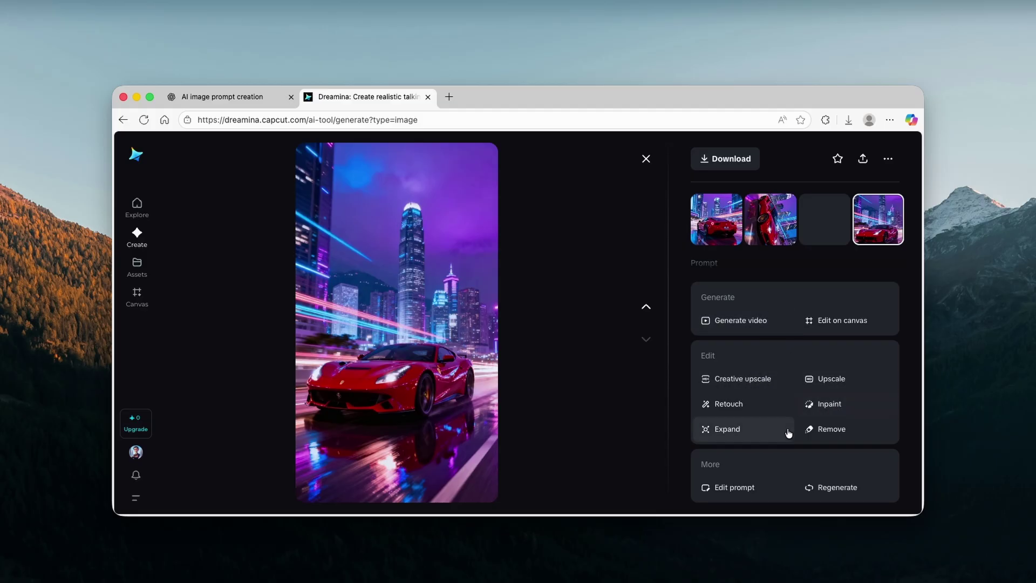
Step: Creatively upscale the fourth car image to 4K with Auto detect image type
left_click(747, 380)
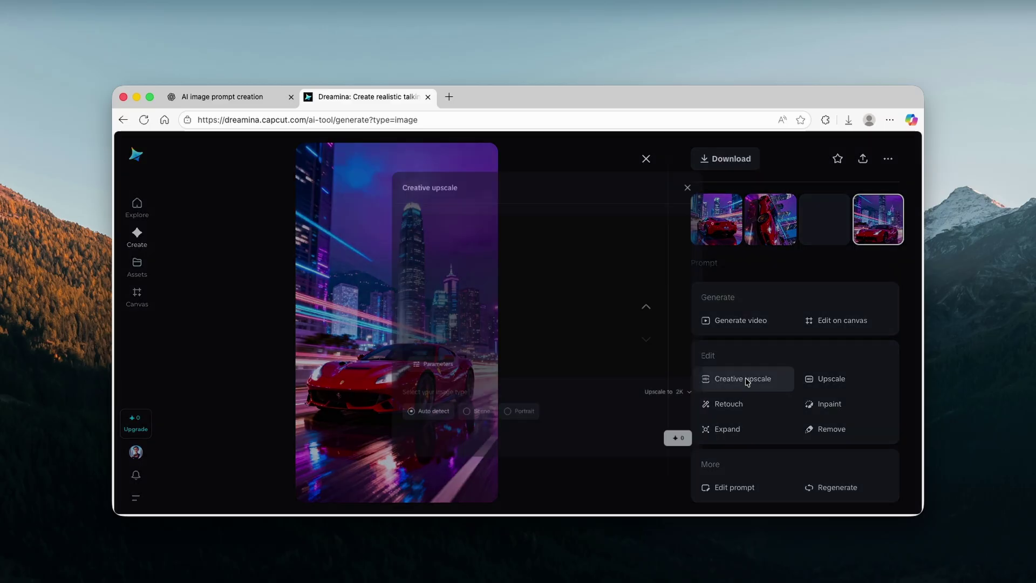
left_click(379, 392)
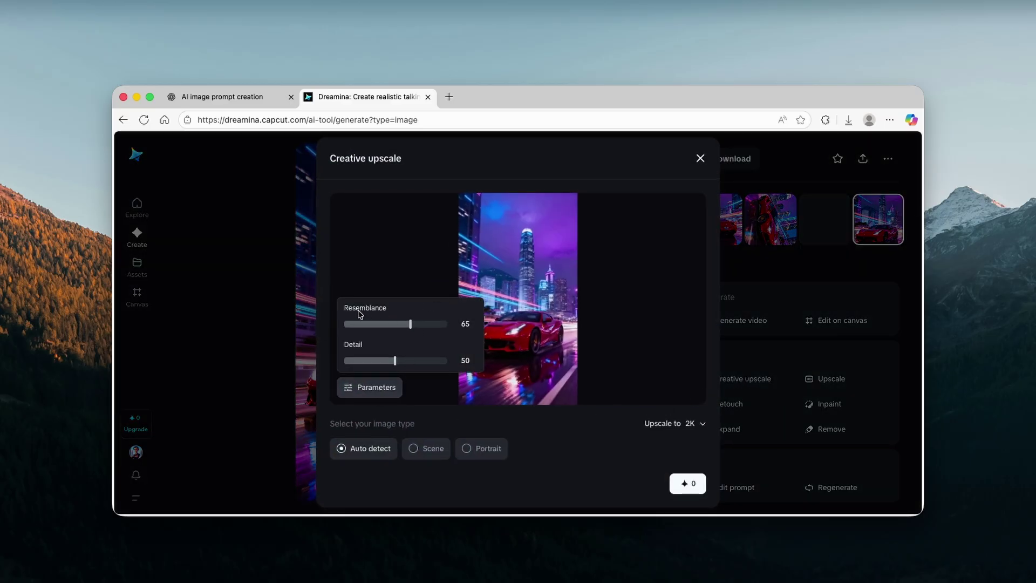
left_click(377, 388)
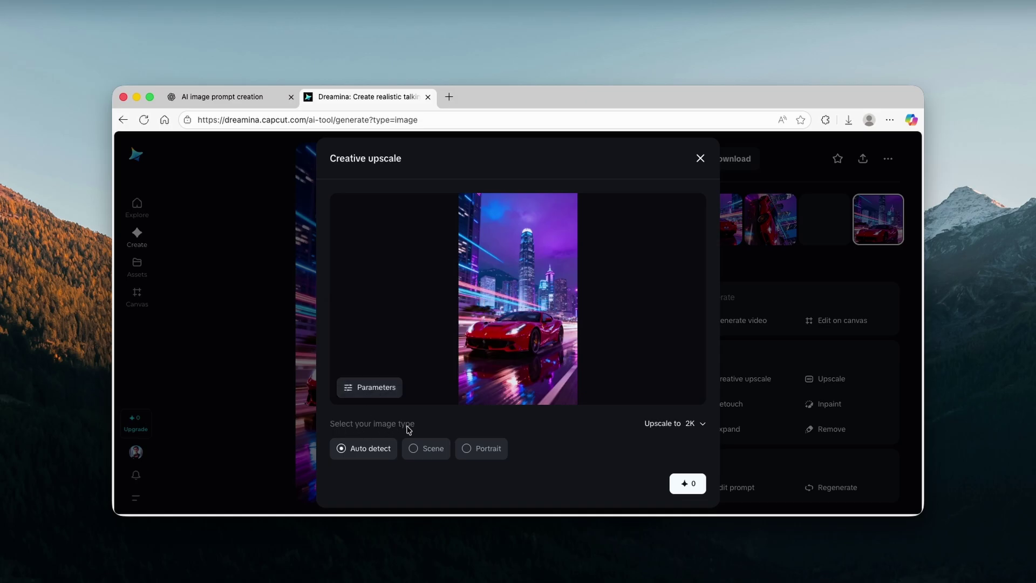
left_click(435, 453)
left_click(478, 448)
left_click(378, 452)
left_click(688, 426)
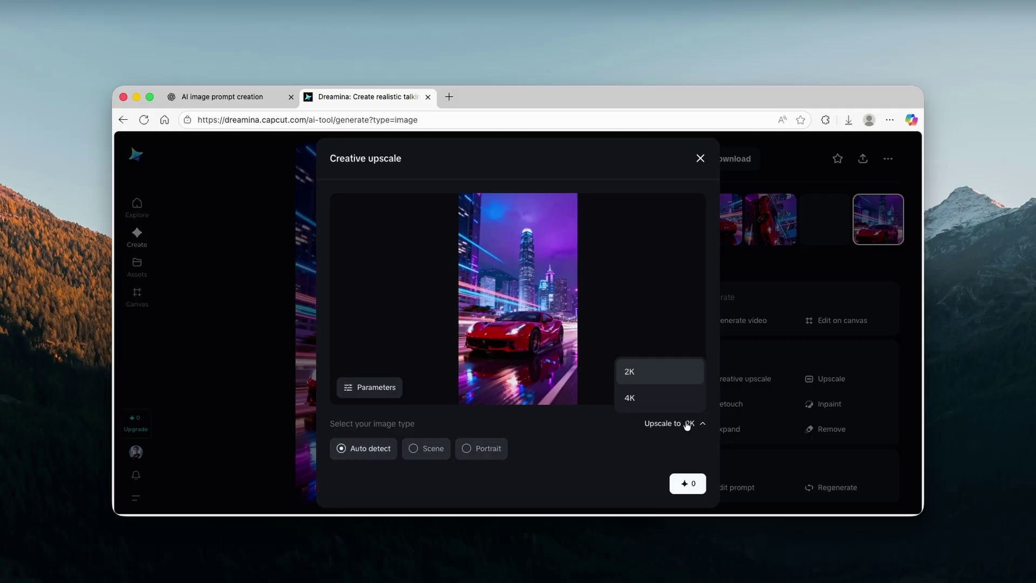
left_click(653, 400)
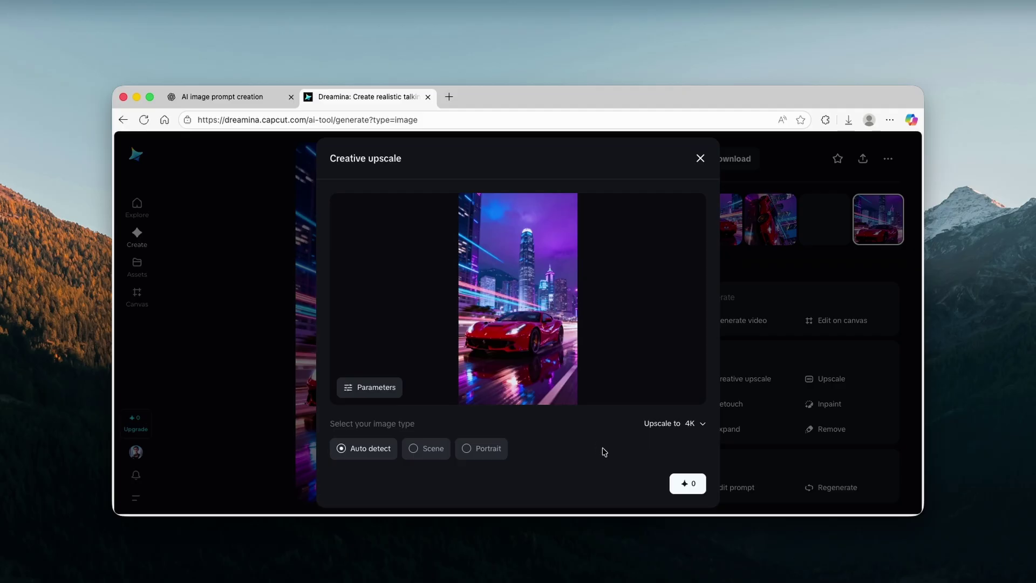
left_click(687, 483)
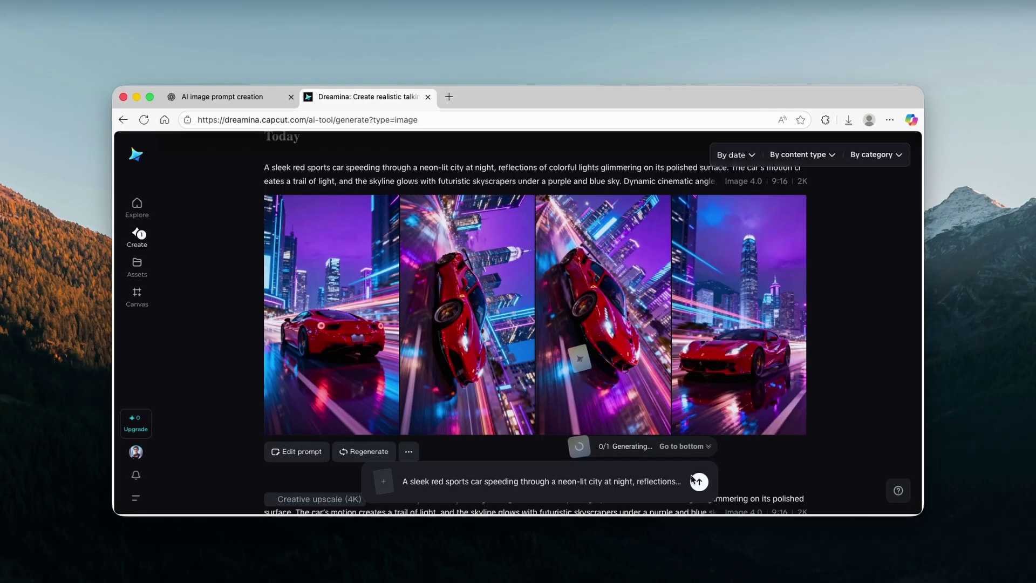
Step: Jump to the newest result and open the finished 4K upscaled car image
left_click(642, 447)
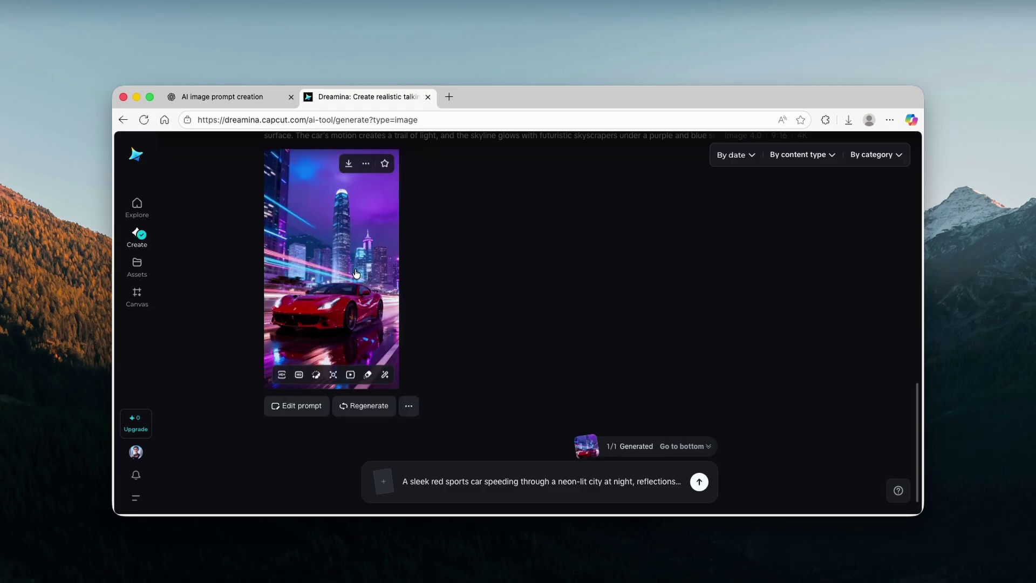
left_click(356, 274)
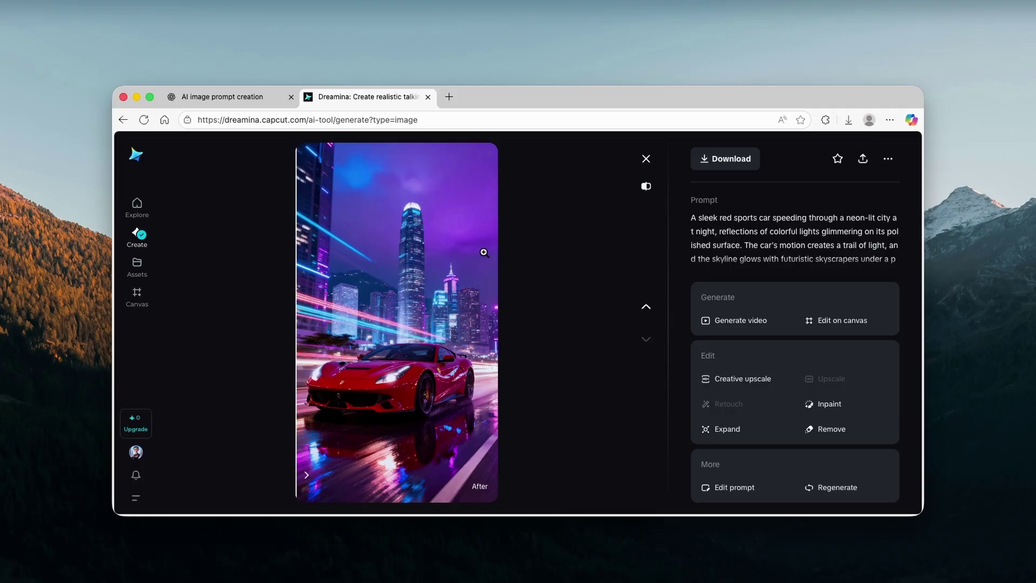
Step: Download the upscaled car image as a JPEG and close the viewer
left_click(717, 162)
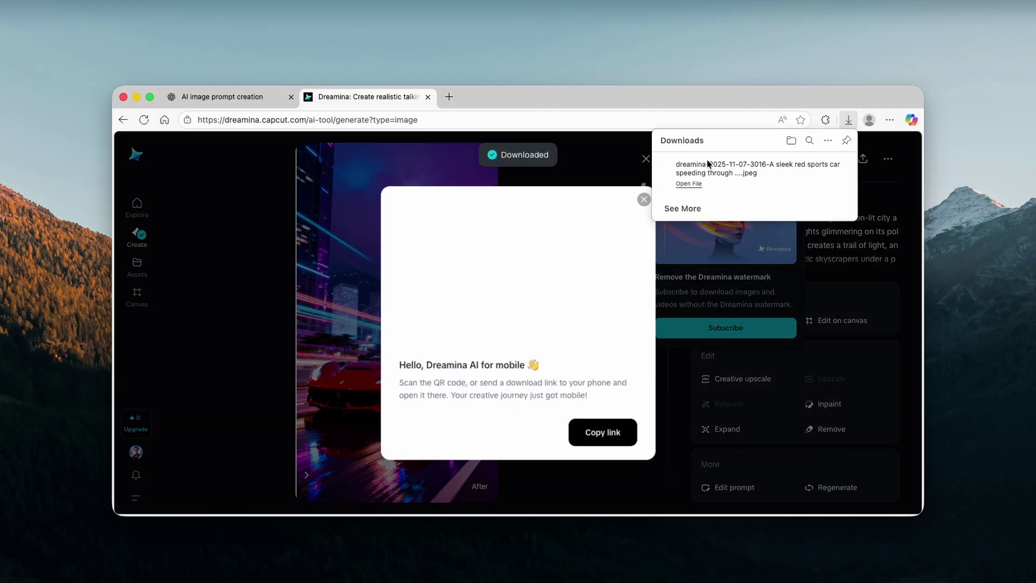
left_click(645, 200)
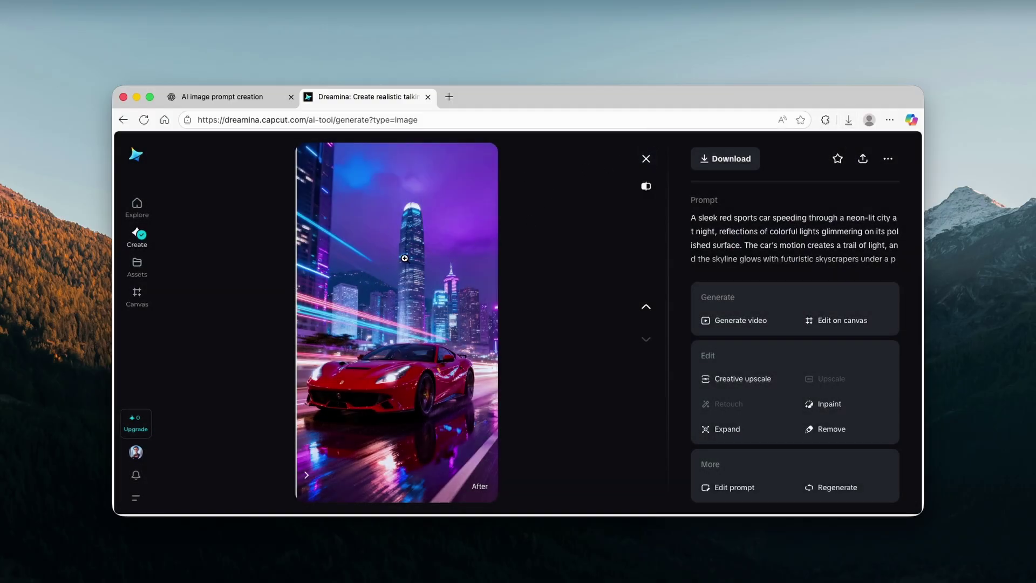
left_click(645, 159)
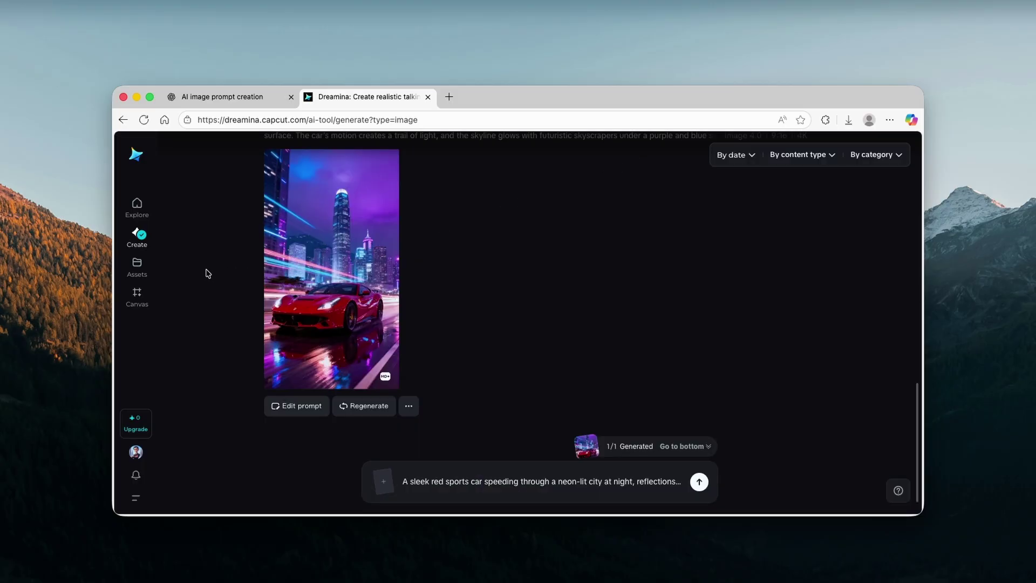
Step: Switch the generator to AI Video, keeping the Video 3.0 model
left_click(138, 236)
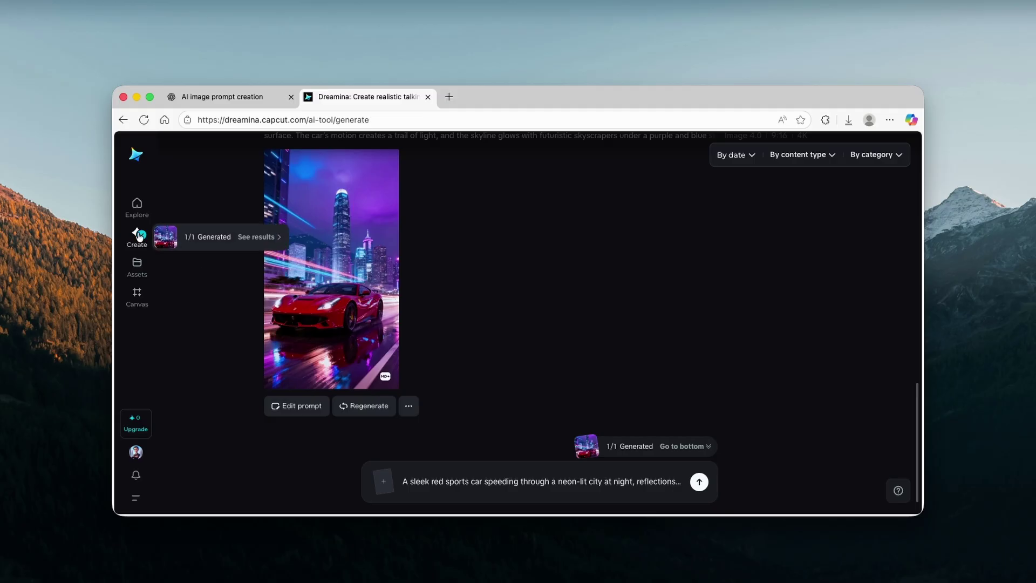
left_click(367, 481)
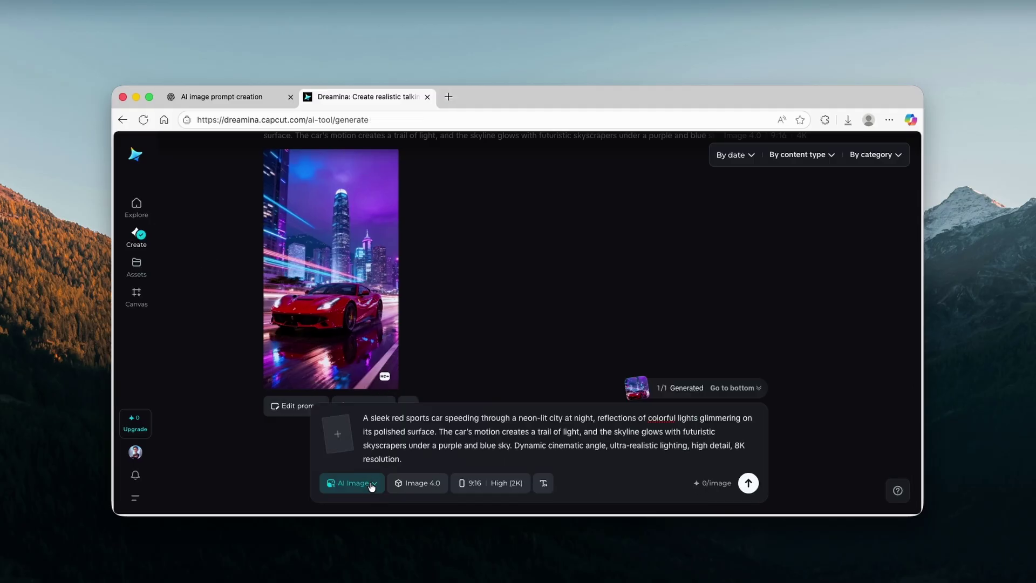
left_click(371, 485)
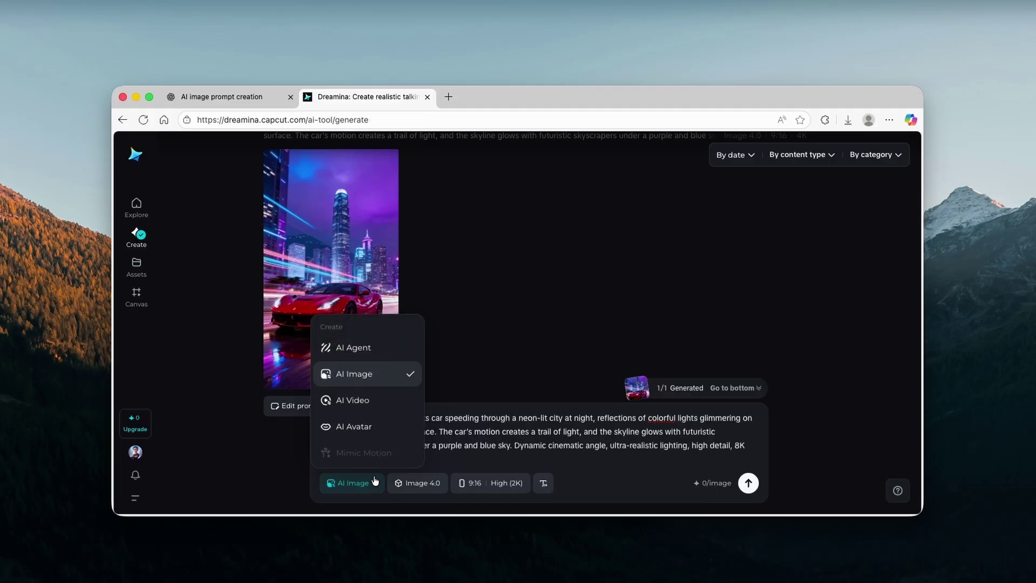
left_click(382, 409)
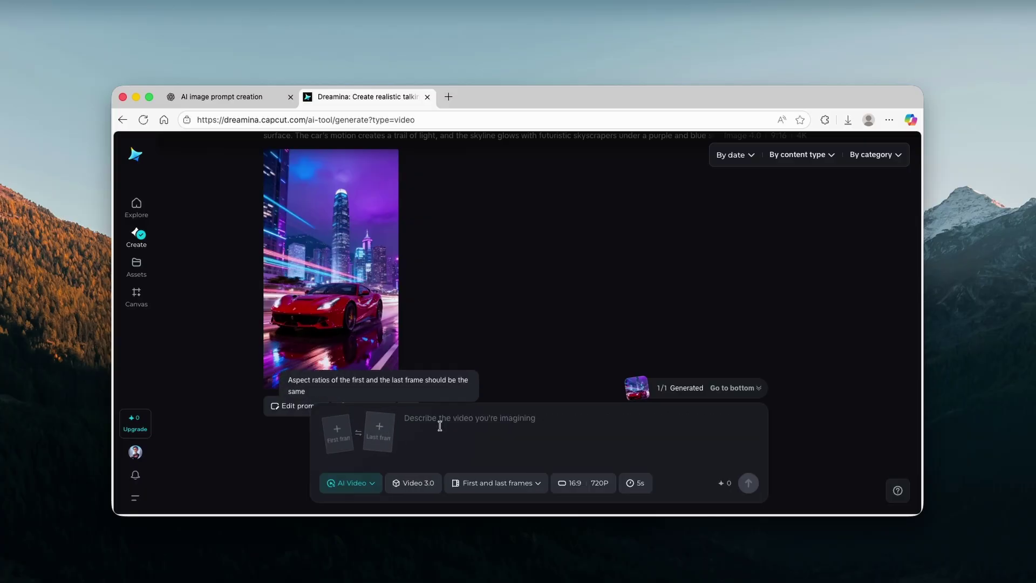
left_click(422, 489)
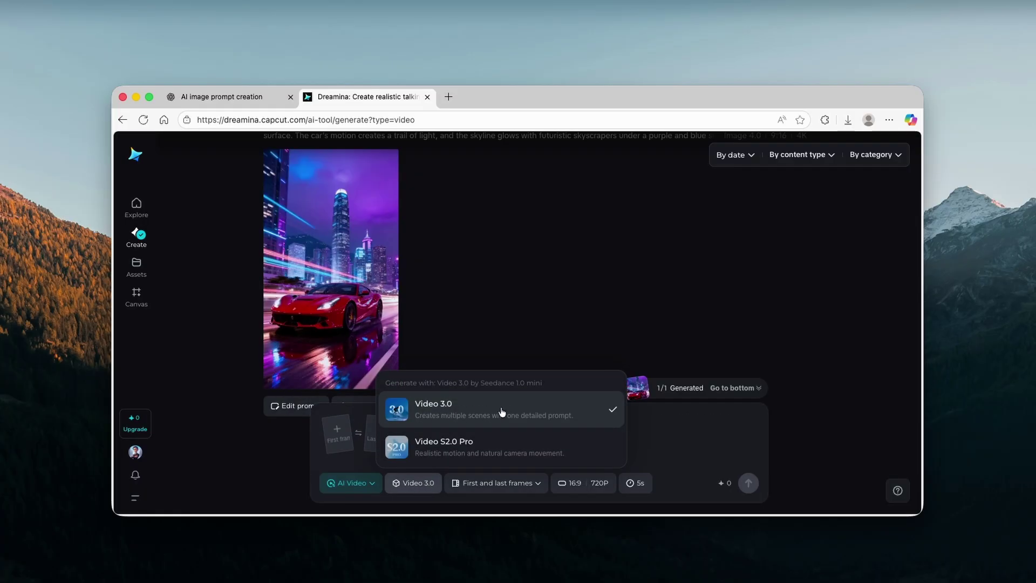
left_click(541, 411)
Step: Set the frame input mode to First and last frames after briefly trying Multiframes
left_click(522, 488)
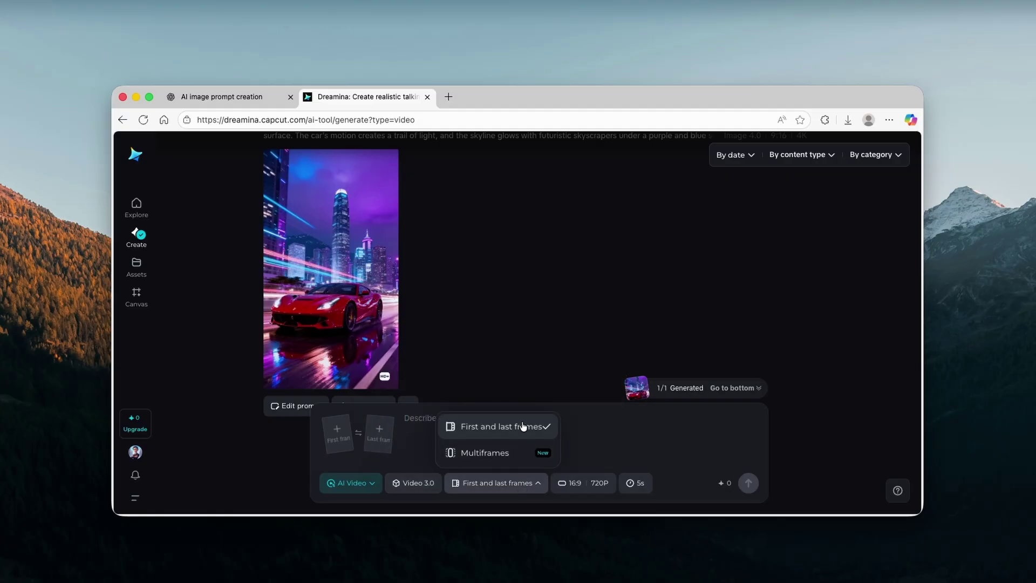
left_click(512, 456)
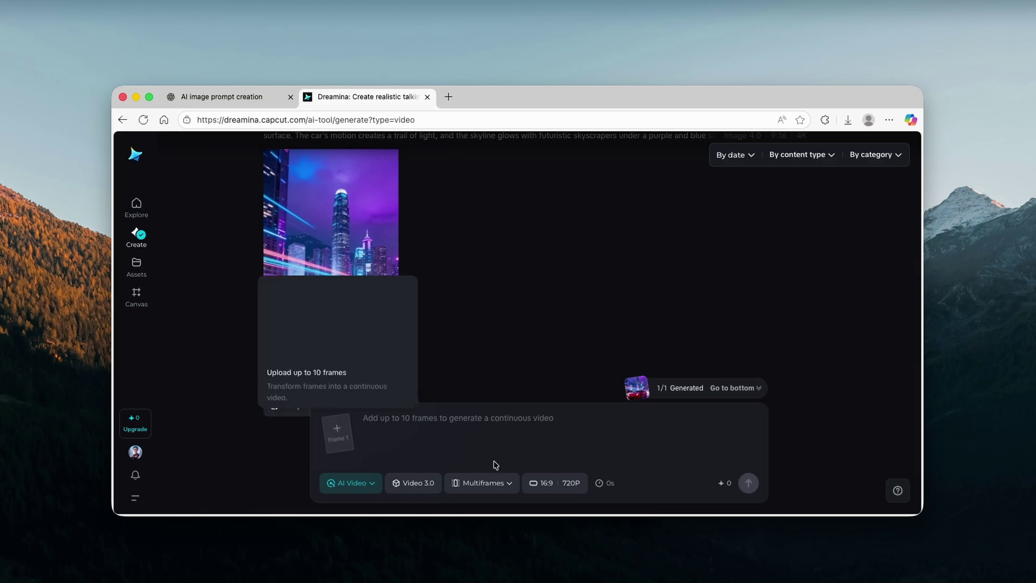
left_click(503, 483)
left_click(406, 443)
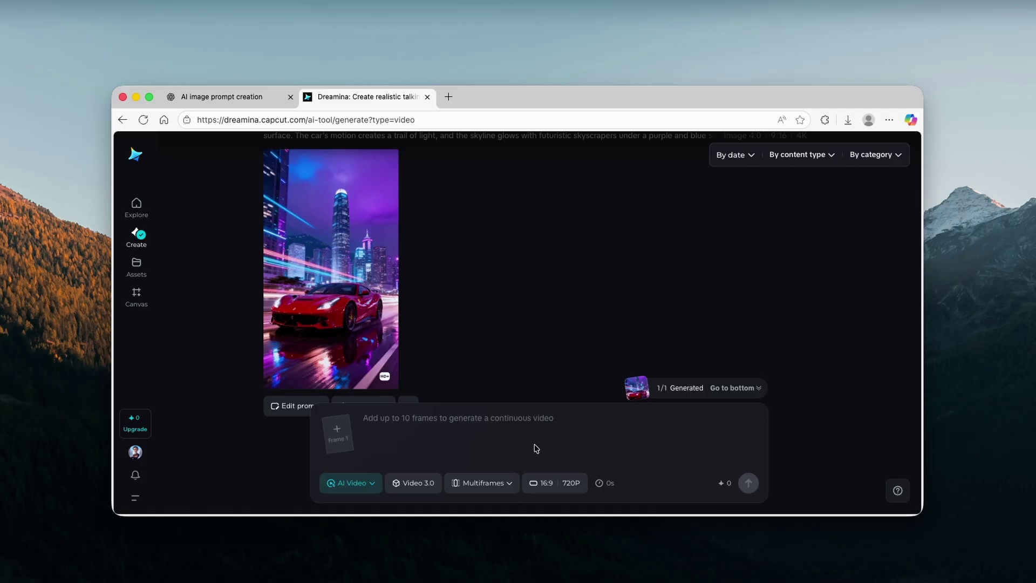
left_click(497, 483)
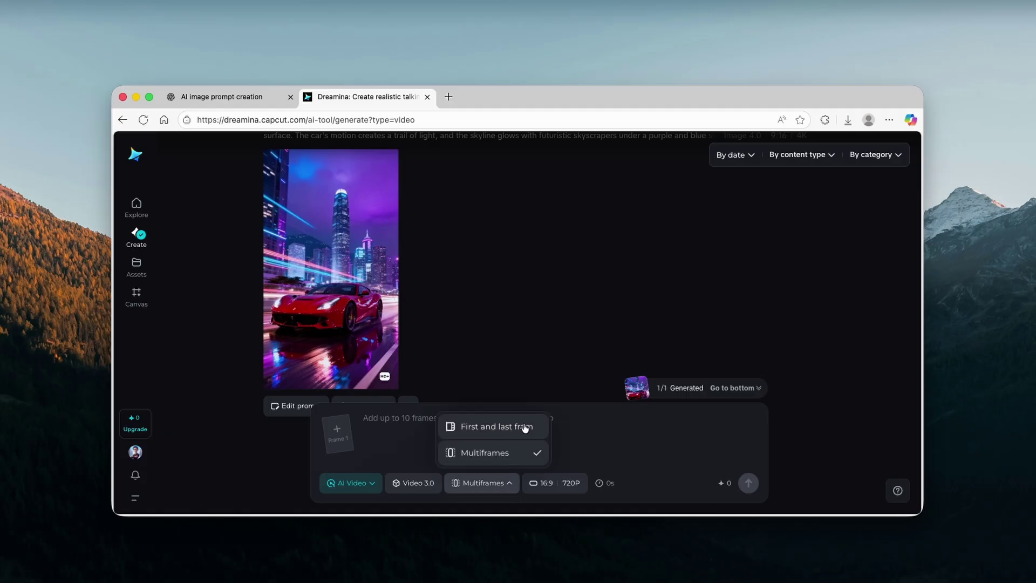
left_click(527, 427)
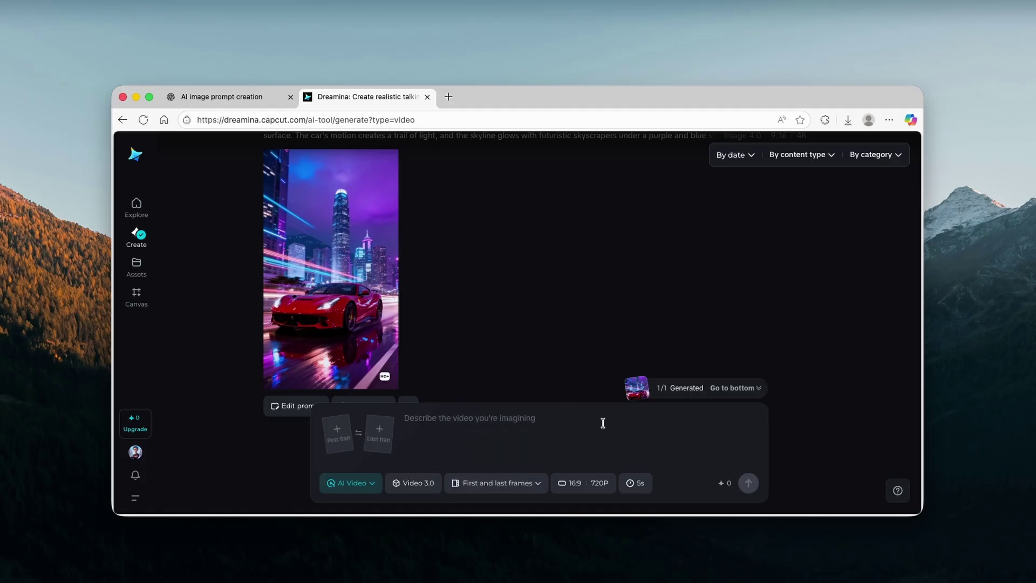
Step: Make the video vertical 9:16 and keep the duration at 5 seconds
left_click(588, 482)
left_click(715, 395)
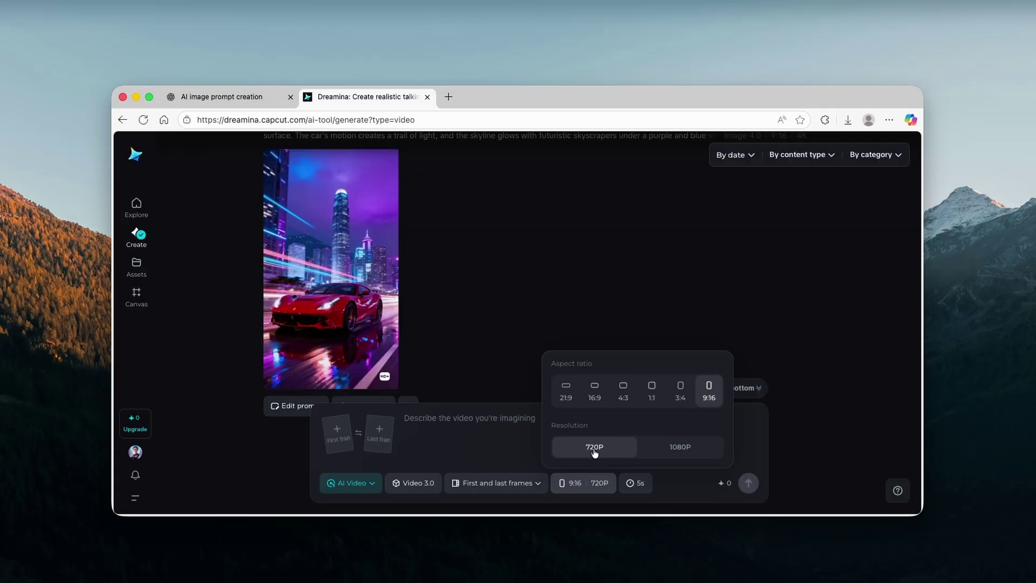
left_click(635, 483)
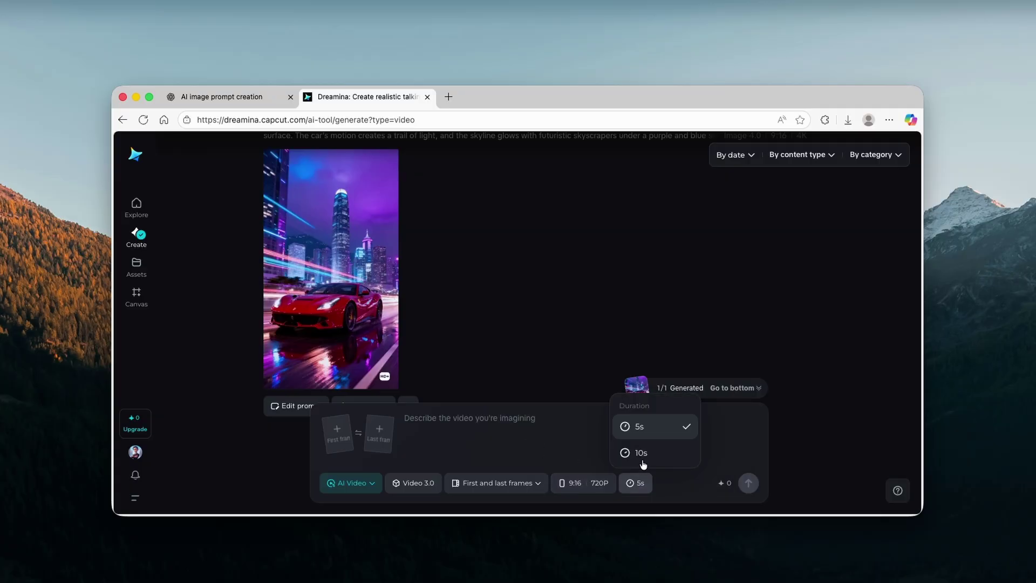
left_click(653, 423)
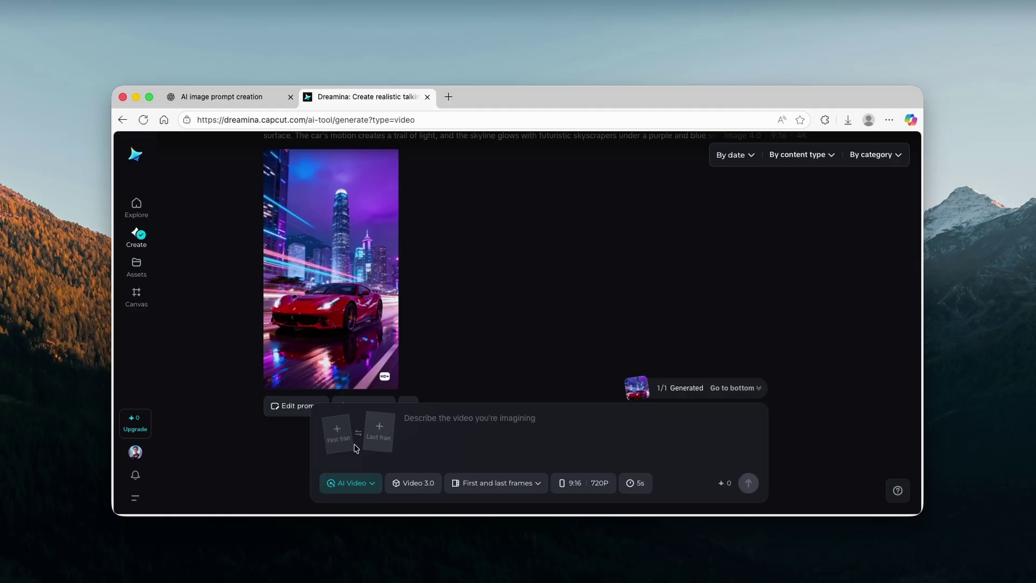
Step: Load the downloaded car JPEG as both the first and last frame
left_click(337, 441)
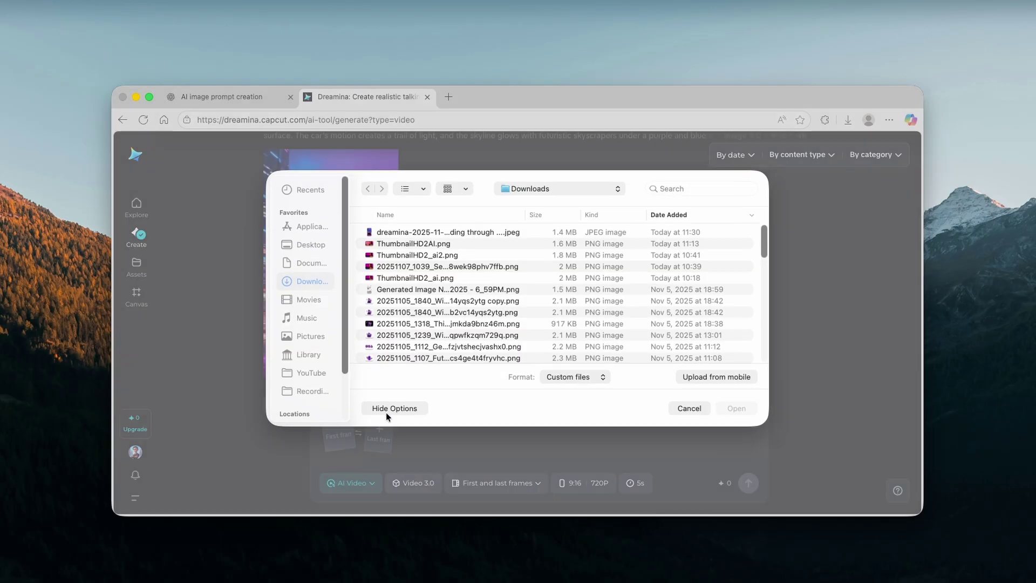
left_click(473, 236)
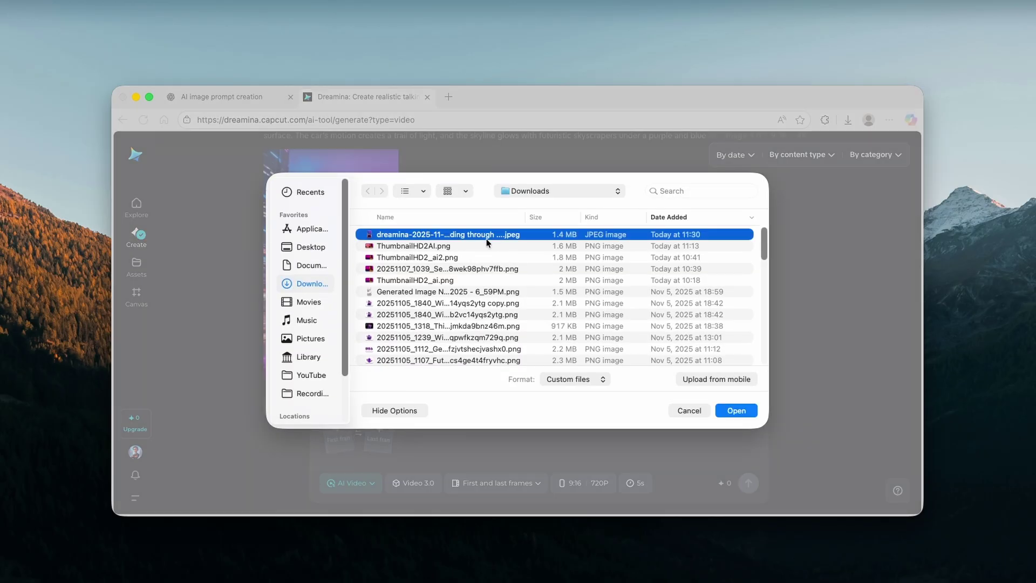
left_click(721, 410)
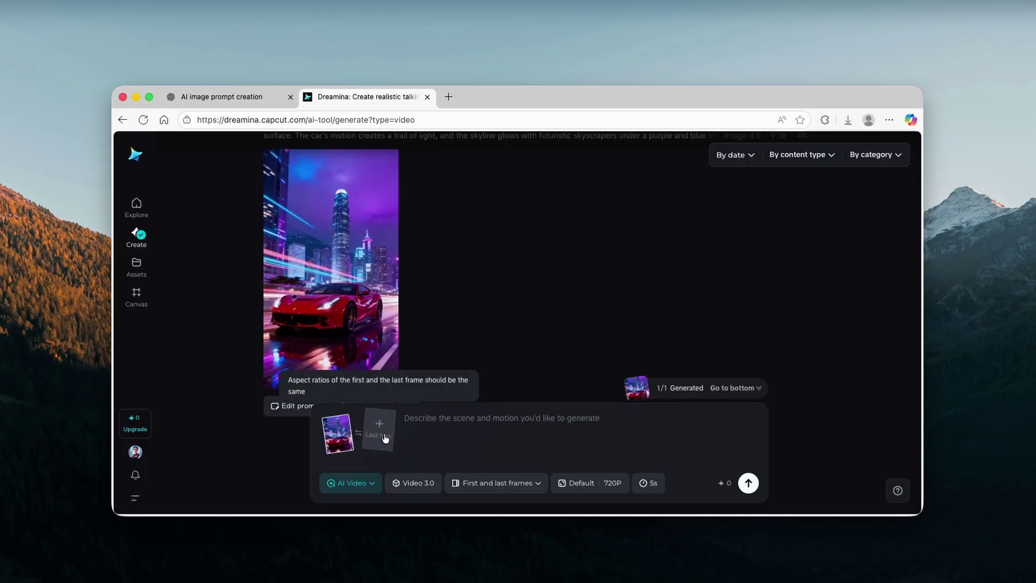
left_click(379, 435)
left_click(479, 234)
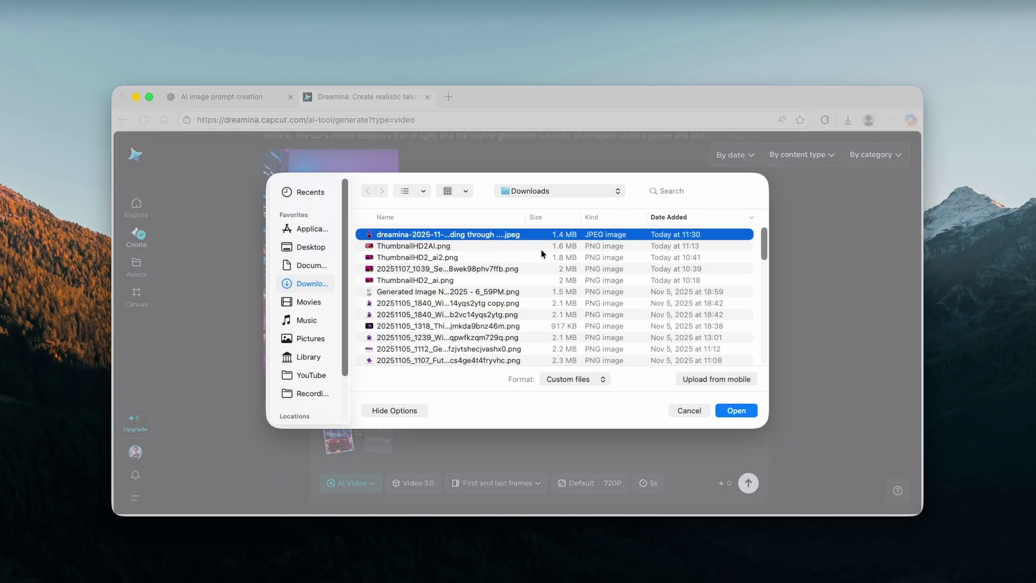
left_click(735, 411)
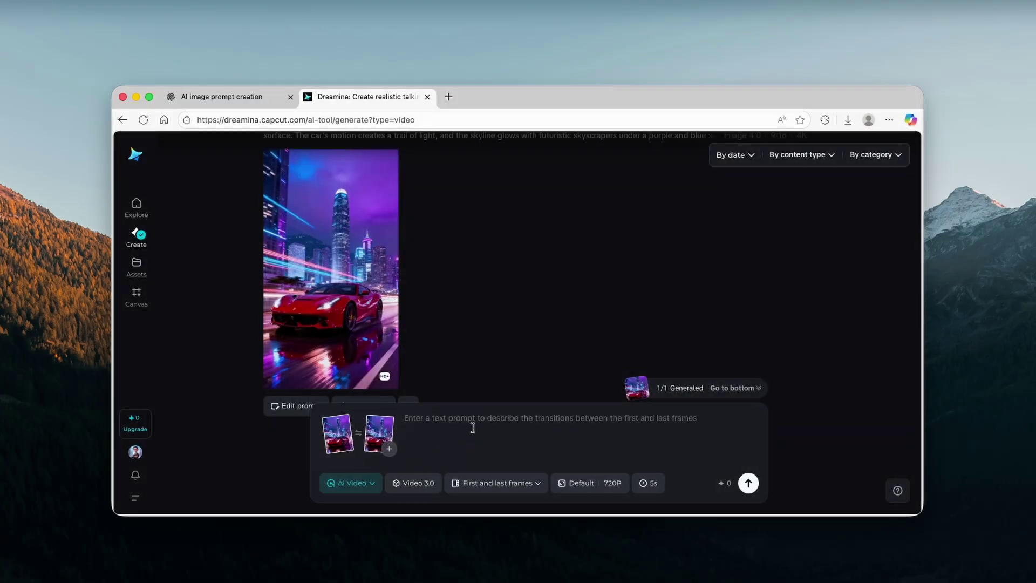
Step: In ChatGPT, select the AI Video Prompt paragraph about the red car in the neon city
left_click(232, 97)
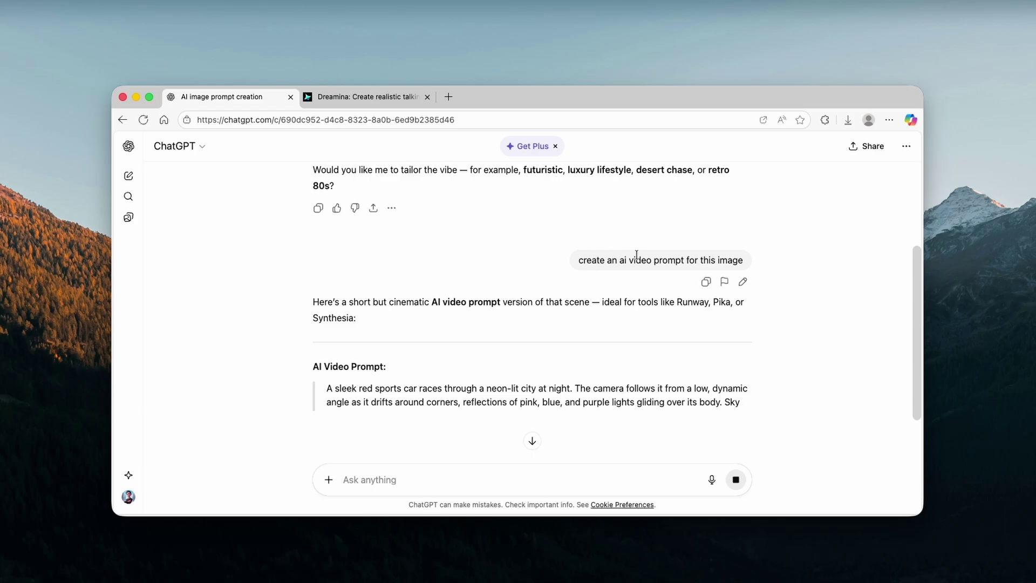
scroll(467, 332, "down", 3)
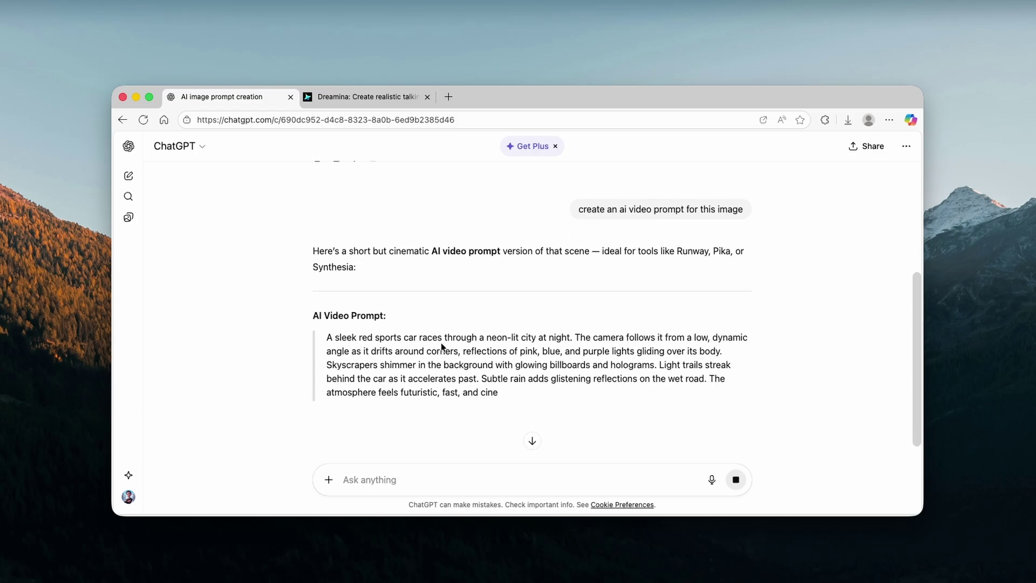
triple_click(467, 333)
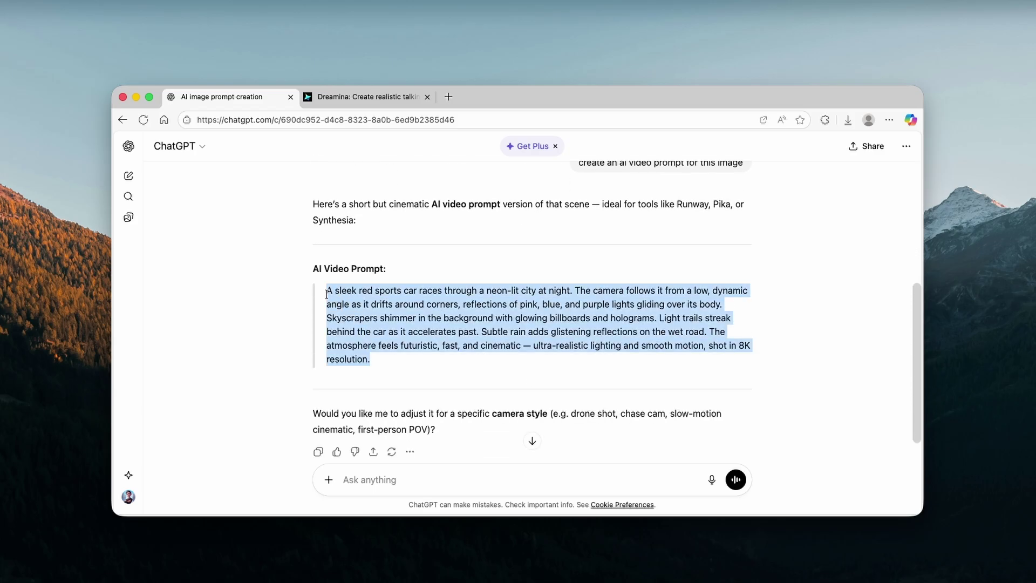
Step: Paste the car-scene prompt into Dreamina, generate the 5-second video, and replay it
left_click(362, 100)
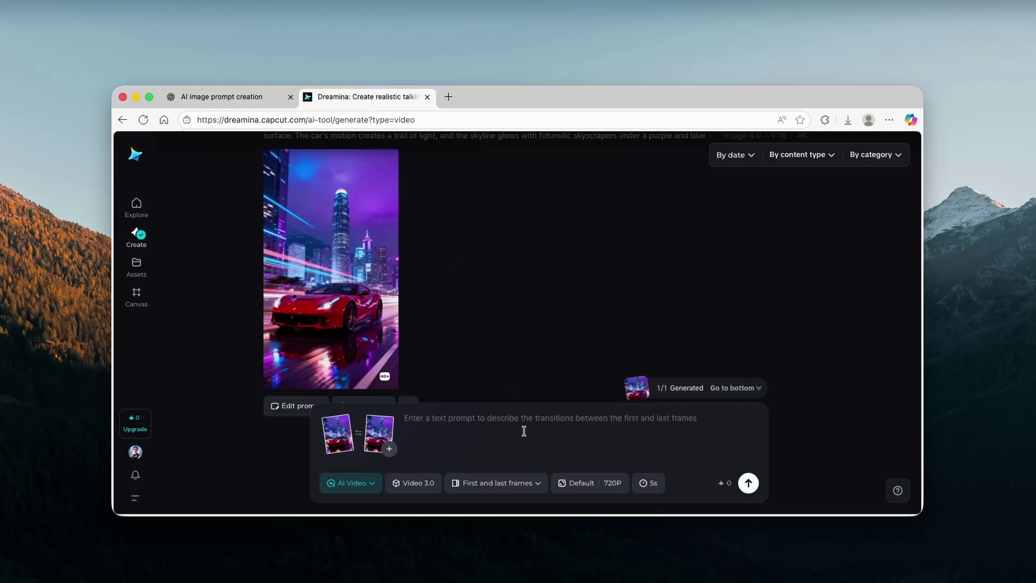
left_click(524, 431)
type("A sleek red sports car races through a neon-lit city at night. The camera follows it from a low, dynamic angle as it drifts around corners, reflections of pink, blue, and purple lights gliding over its body. Skyscrapers shimmer in the background with glowing billboards and holograms. Light trails streak behind the car as it accelerates past. Subtle rain adds glistening reflections on the wet road. The atmosphere feels futuristic, fast, and cinematic — ultra-realistic lighting and smooth motion, shot in 8K resolution.")
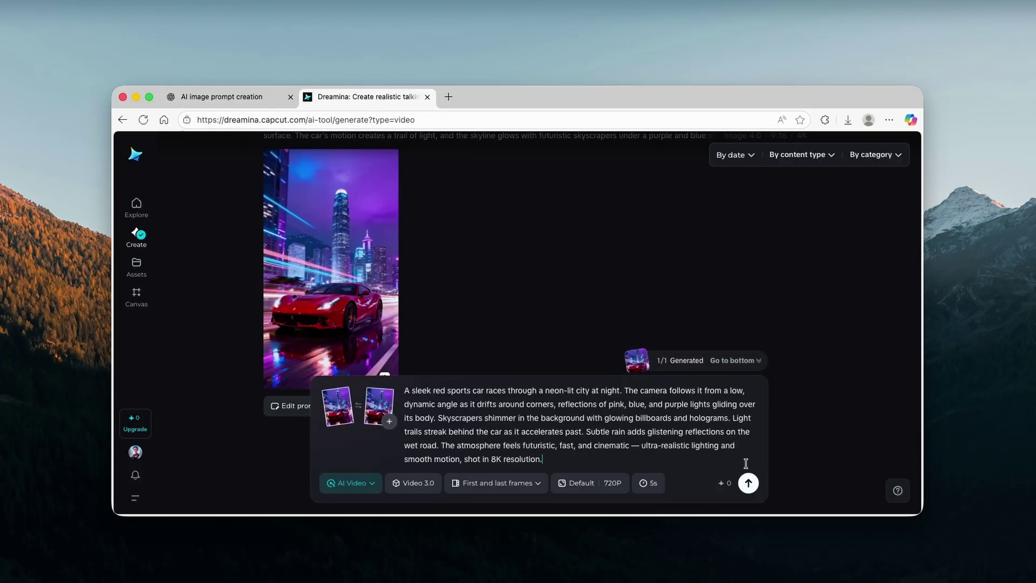
left_click(747, 483)
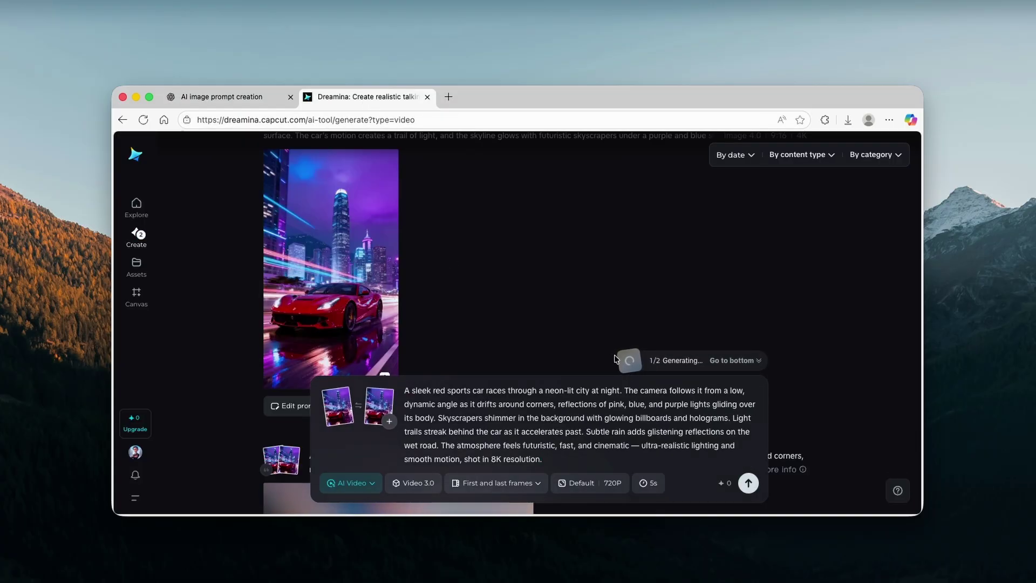
scroll(562, 300, "down", 5)
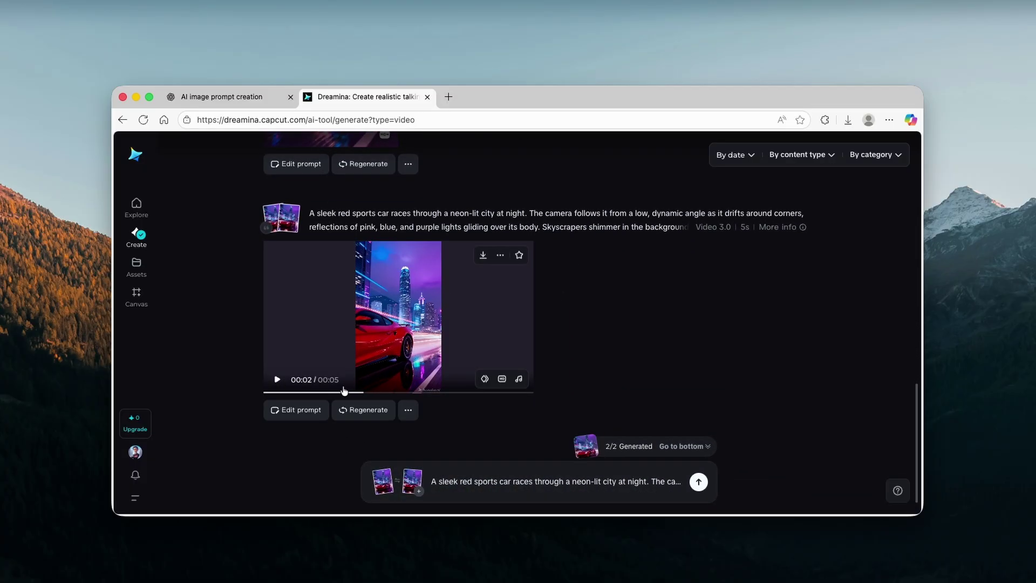
left_click(276, 390)
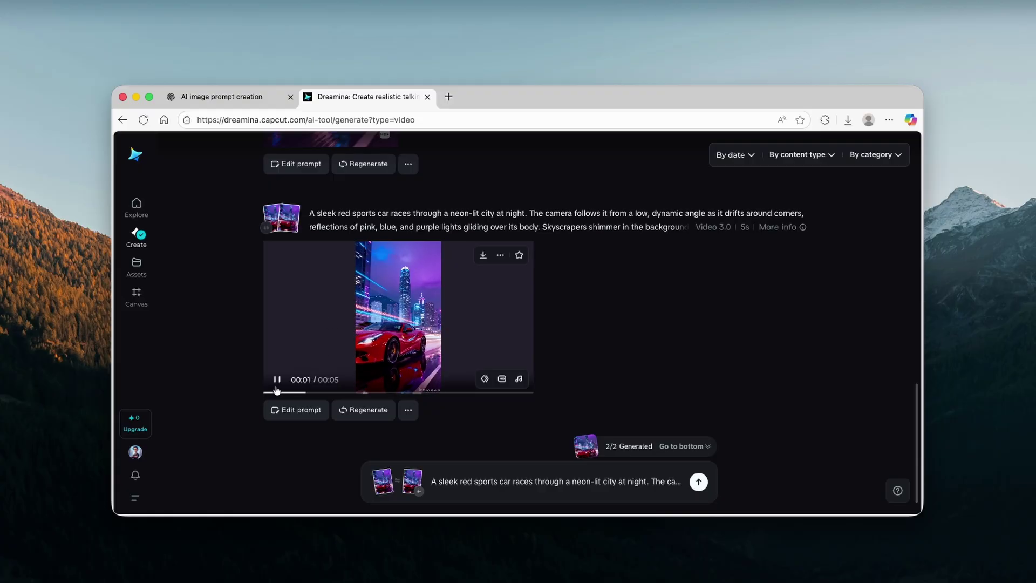
left_click(520, 333)
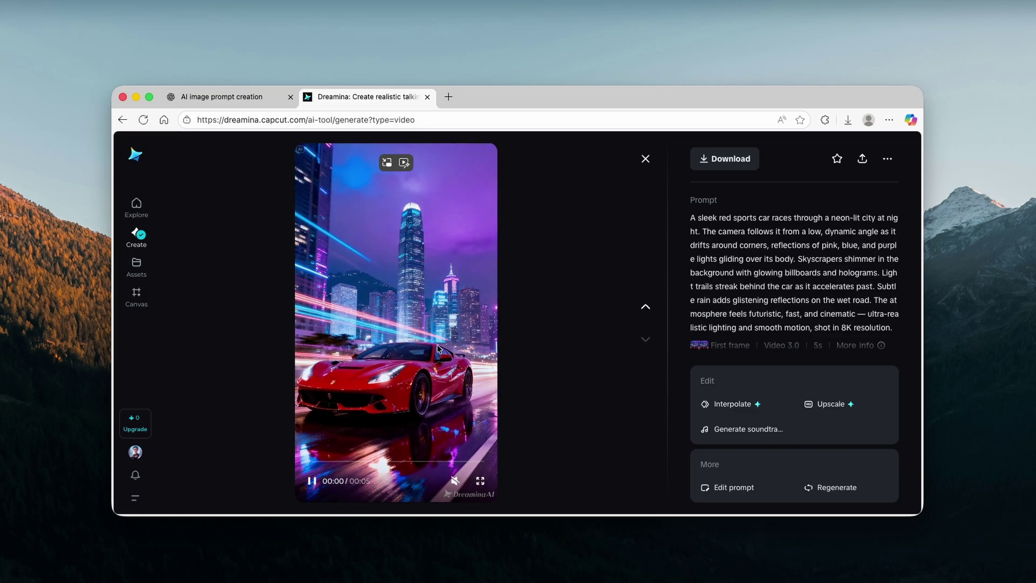
scroll(729, 348, "down", 1)
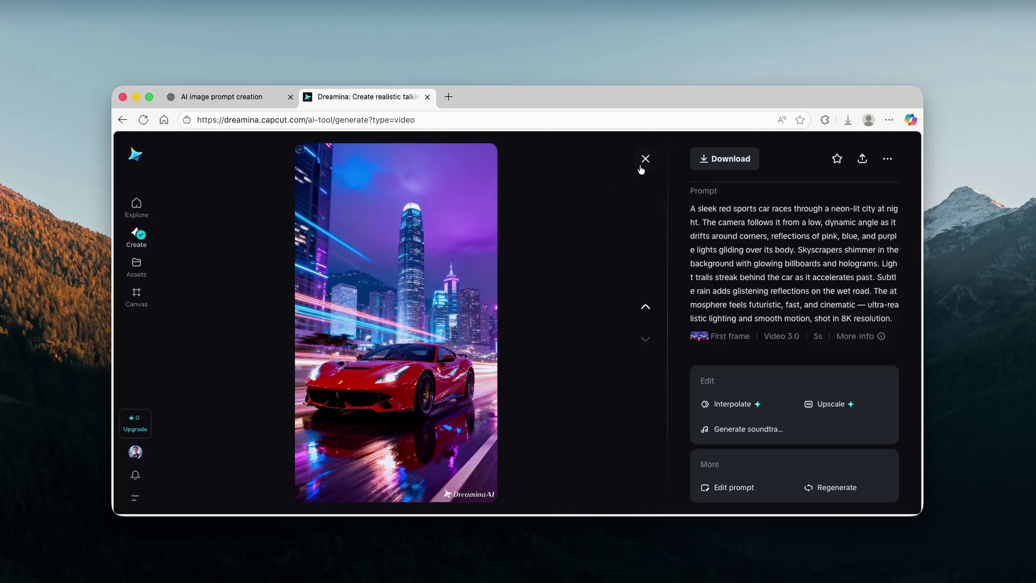
left_click(645, 159)
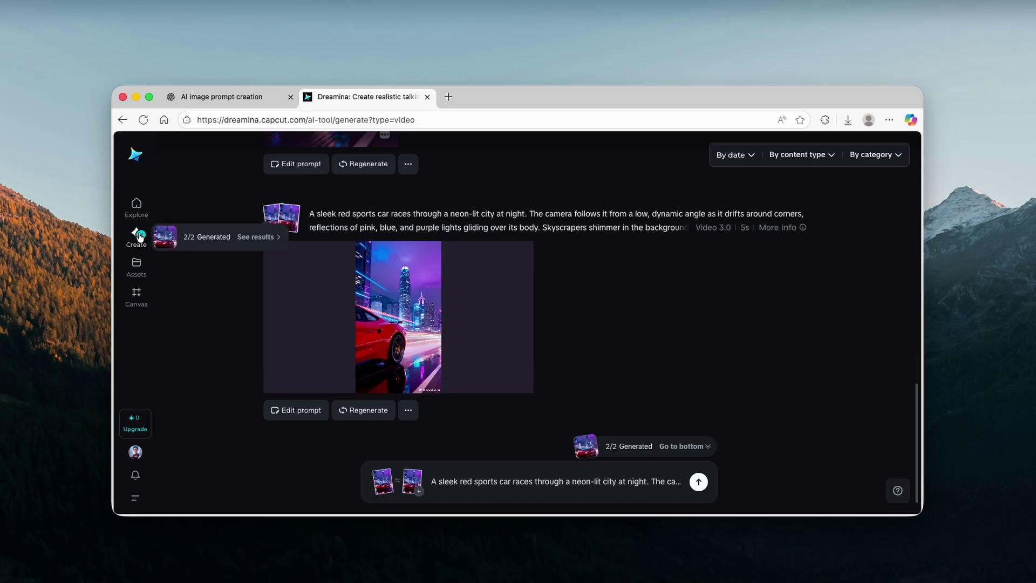
Step: Switch the creation mode to AI Avatar and check the Avatar Turbo model
left_click(139, 236)
left_click(365, 485)
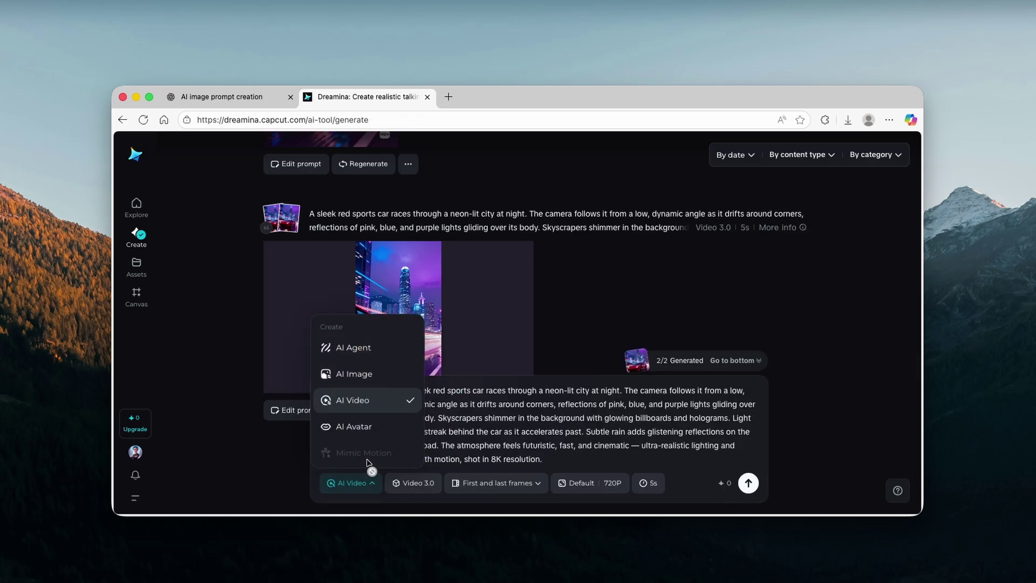
left_click(361, 428)
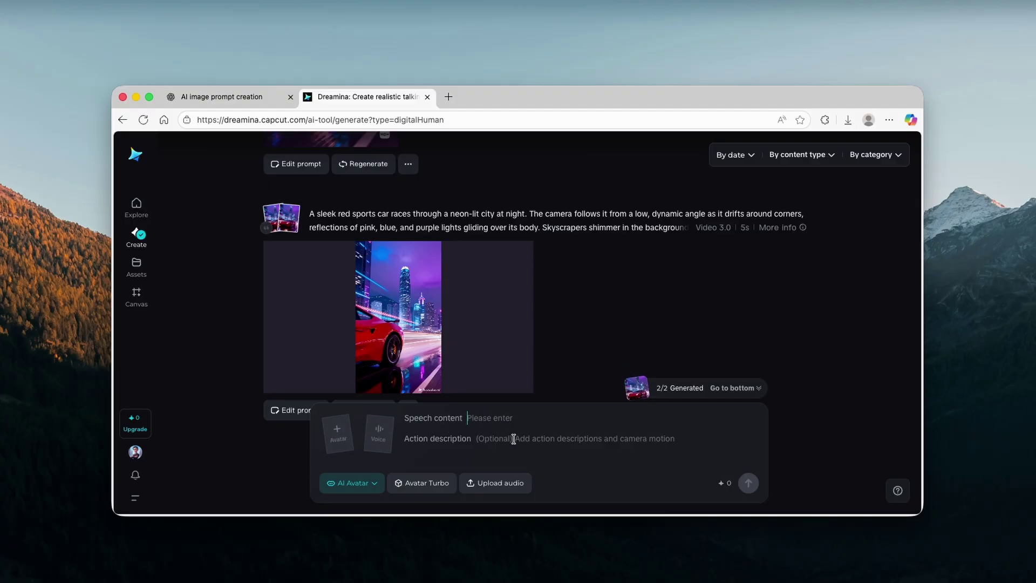
left_click(445, 485)
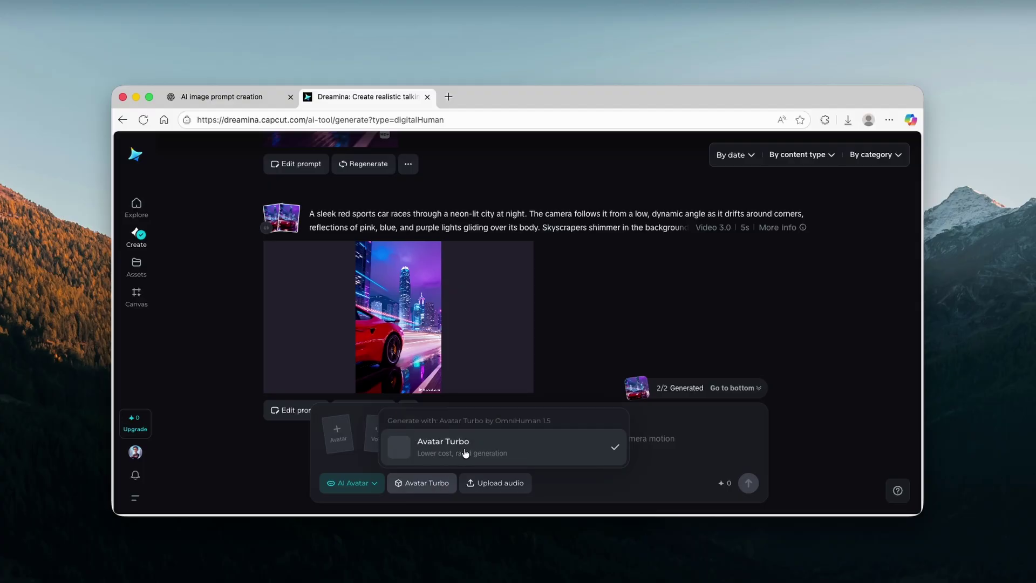
left_click(515, 485)
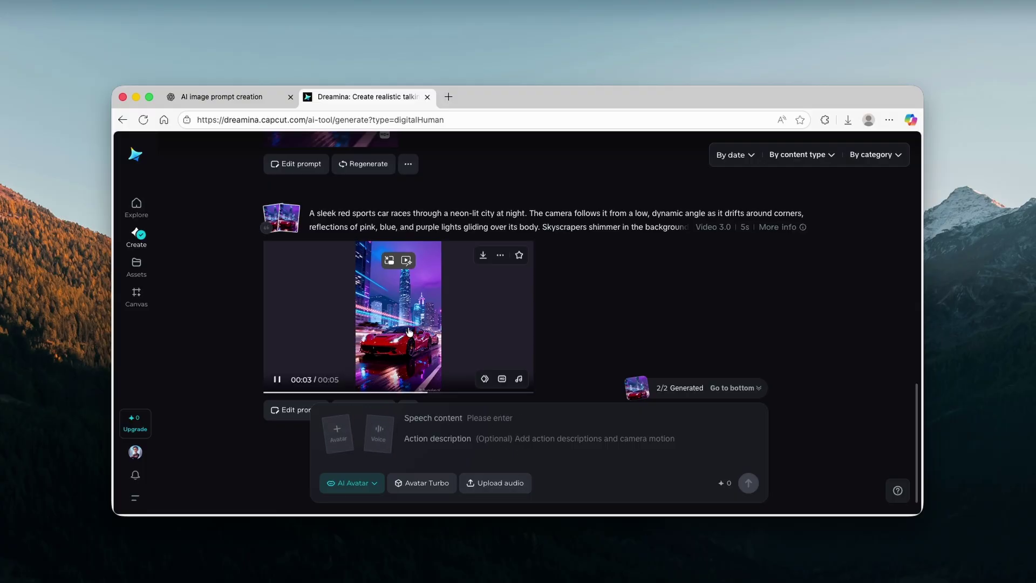
Step: Ask ChatGPT 'create an ai avatar prompt for this car he is driving.' and select the resulting prompt
left_click(224, 99)
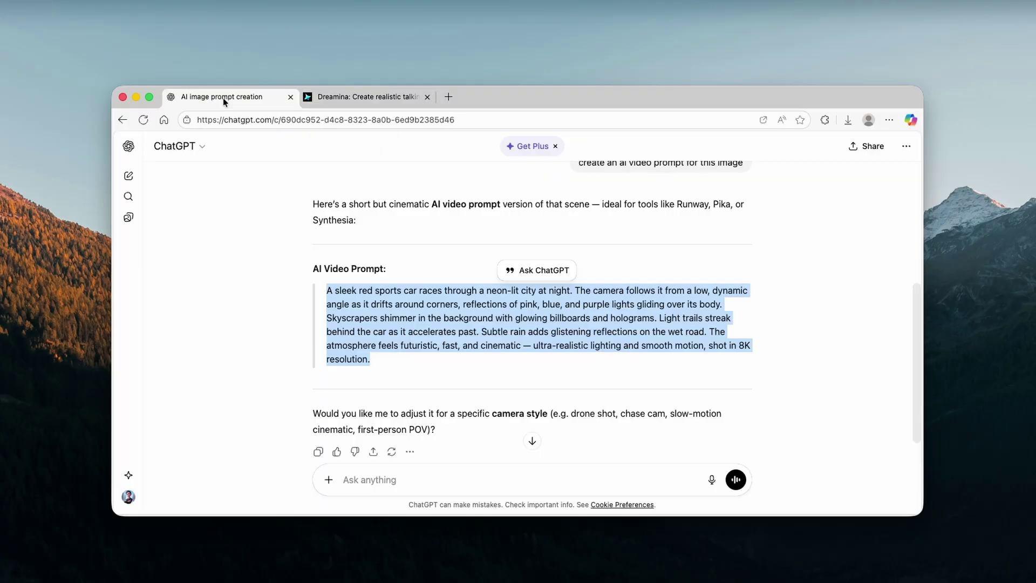
left_click(469, 475)
type("create an ai avatar prompt for this car he is driving.")
key("Return")
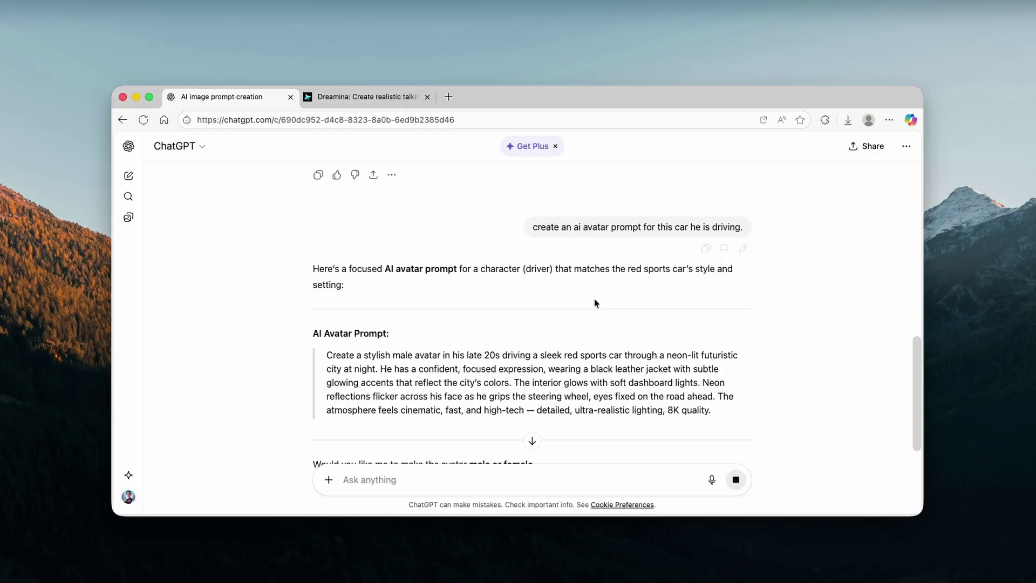
scroll(511, 317, "down", 1)
left_click_drag(711, 378, 325, 323)
key("ctrl+c")
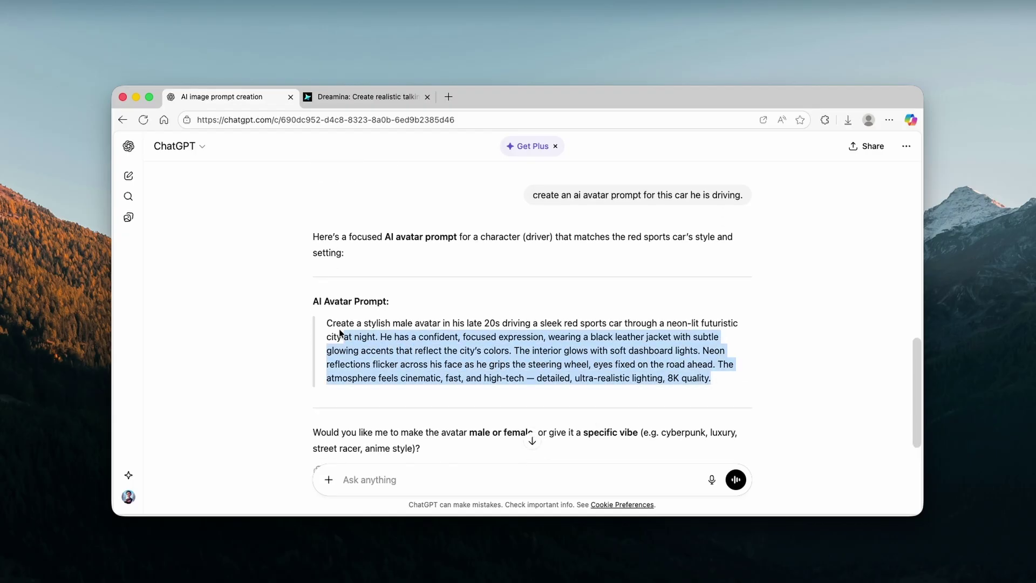
Step: Switch Dreamina to AI Image and replace the old car prompt with the driver avatar prompt
left_click(352, 100)
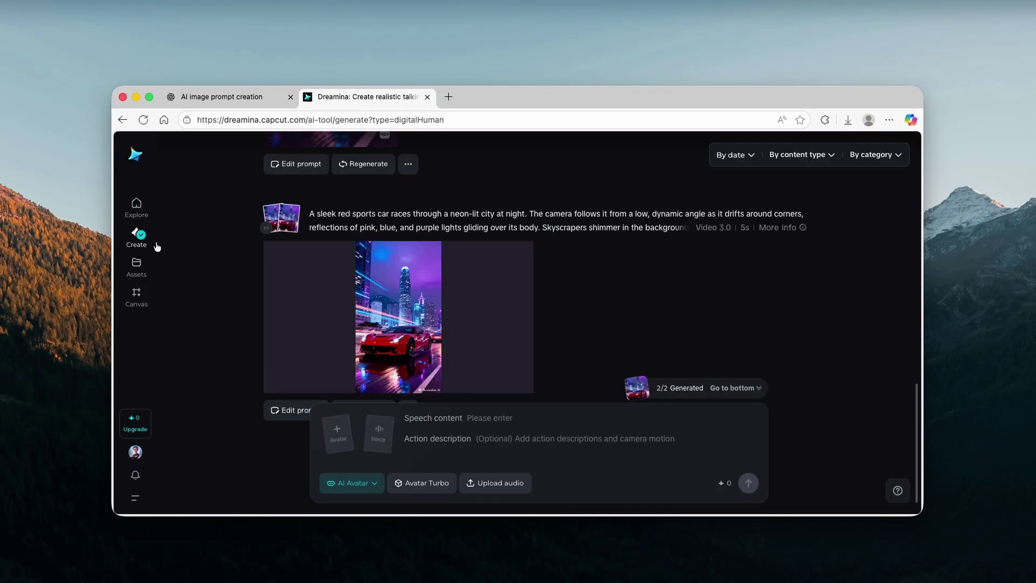
left_click(368, 485)
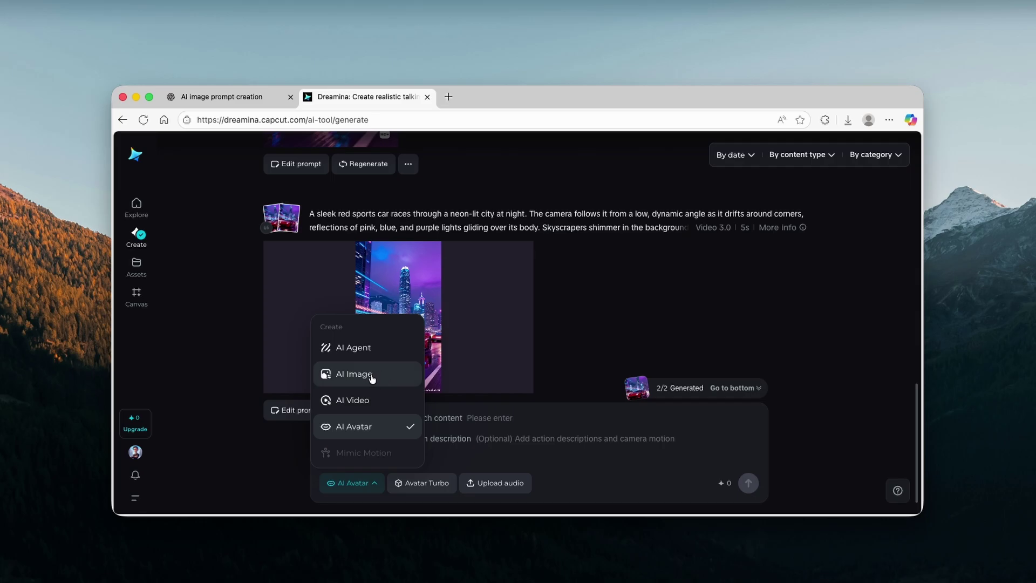
left_click(371, 377)
double_click(450, 444)
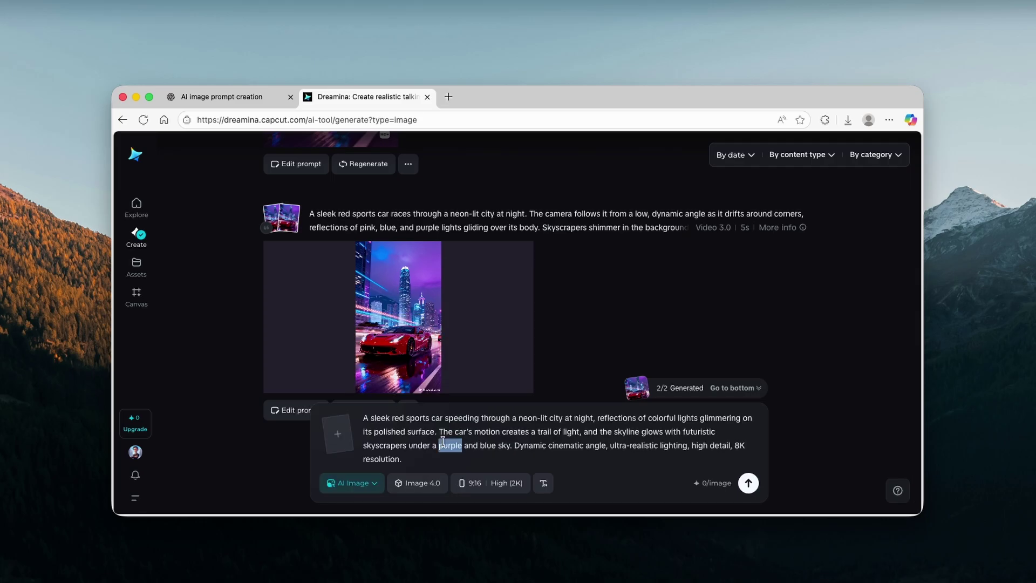
key("ctrl+a")
key("ctrl+v")
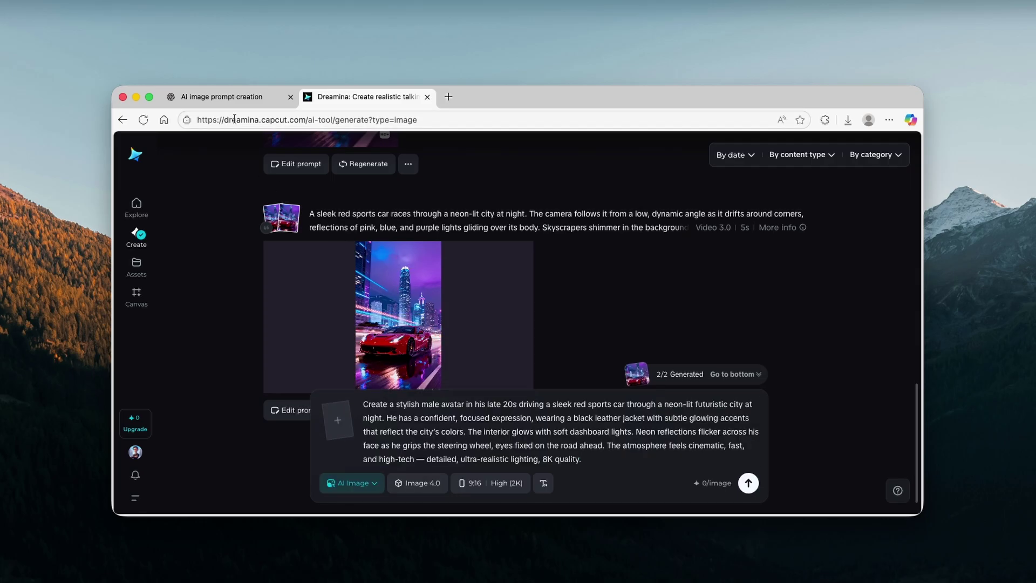
Step: Keep 9:16 at High (2K) and generate the driver images
left_click(494, 489)
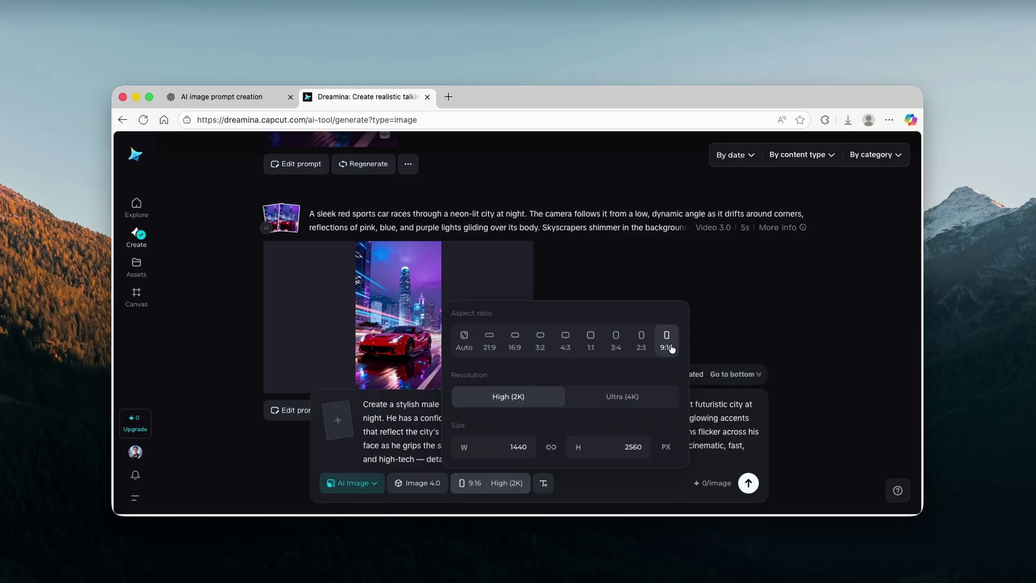
left_click(718, 421)
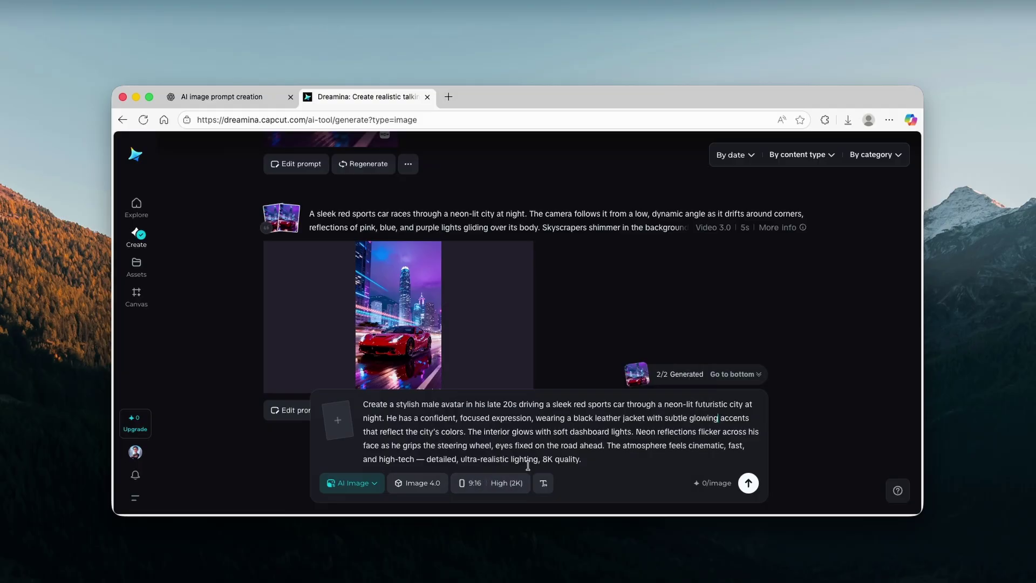
left_click(749, 483)
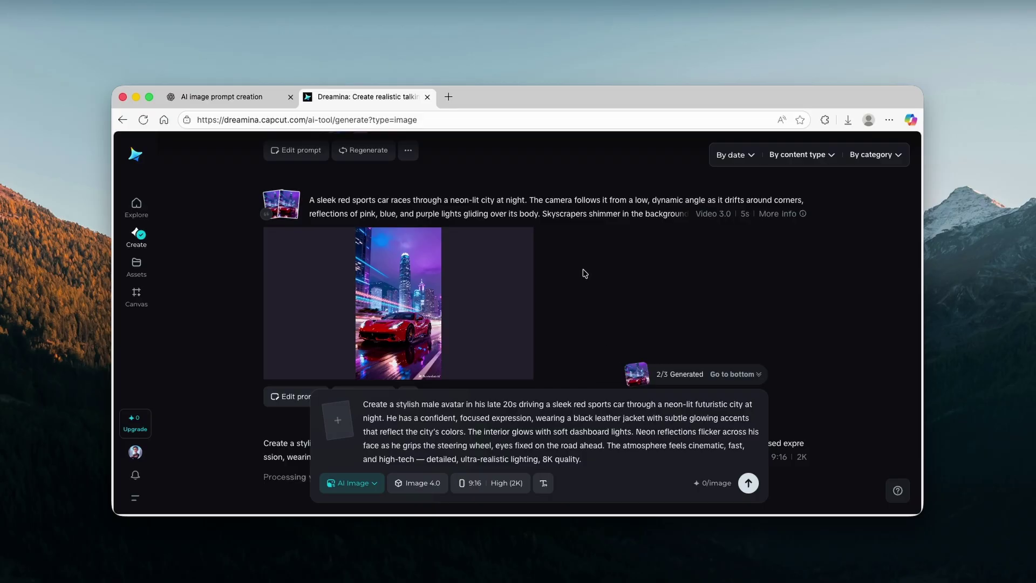
scroll(540, 305, "down", 3)
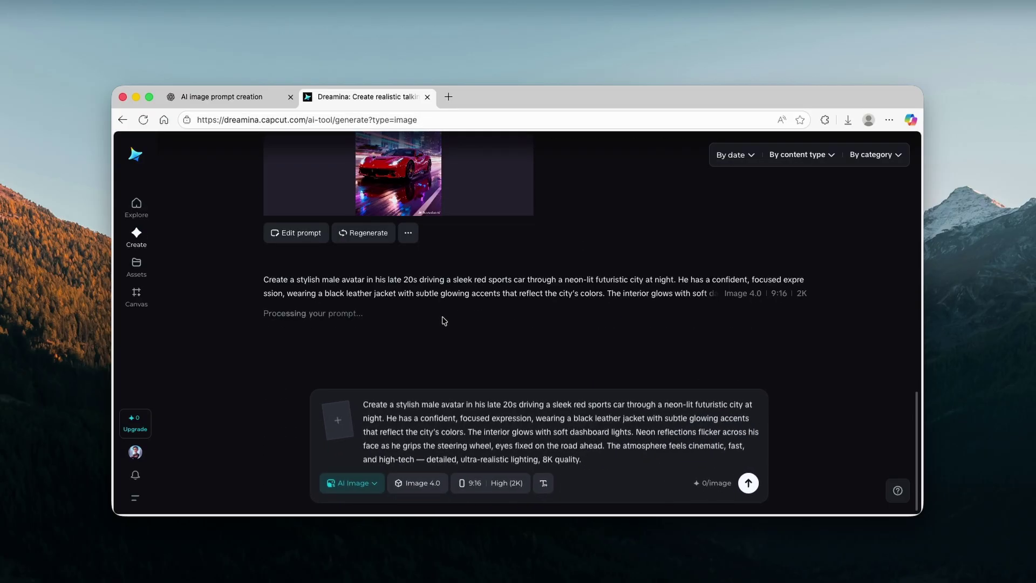
Step: Ask ChatGPT to 'write a simple monologoue of this avatar talking' and select its opening lines
left_click(232, 100)
scroll(486, 350, "down", 2)
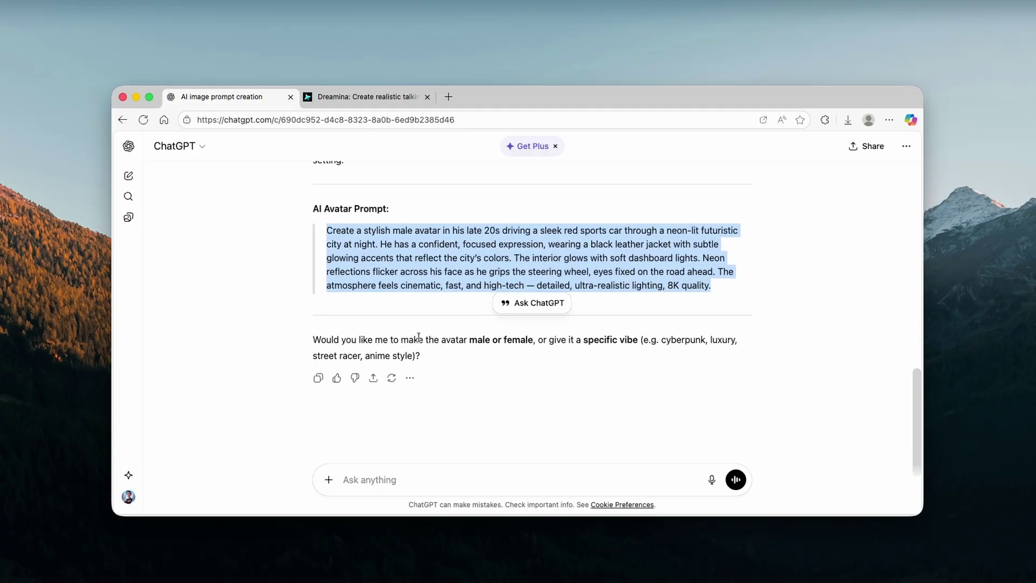
left_click(433, 480)
type("write a simple monologoue of this avatar talking")
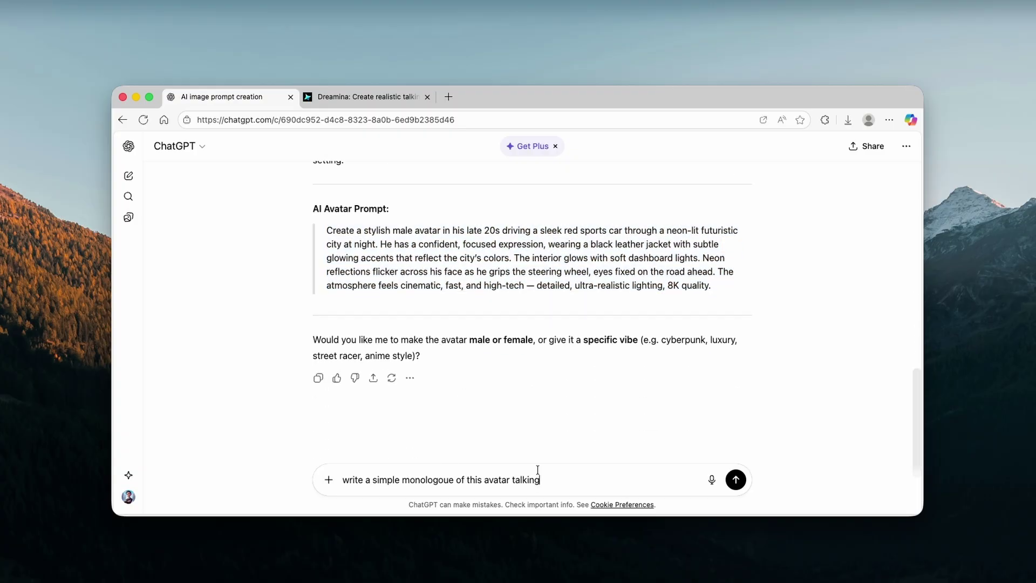
left_click(735, 480)
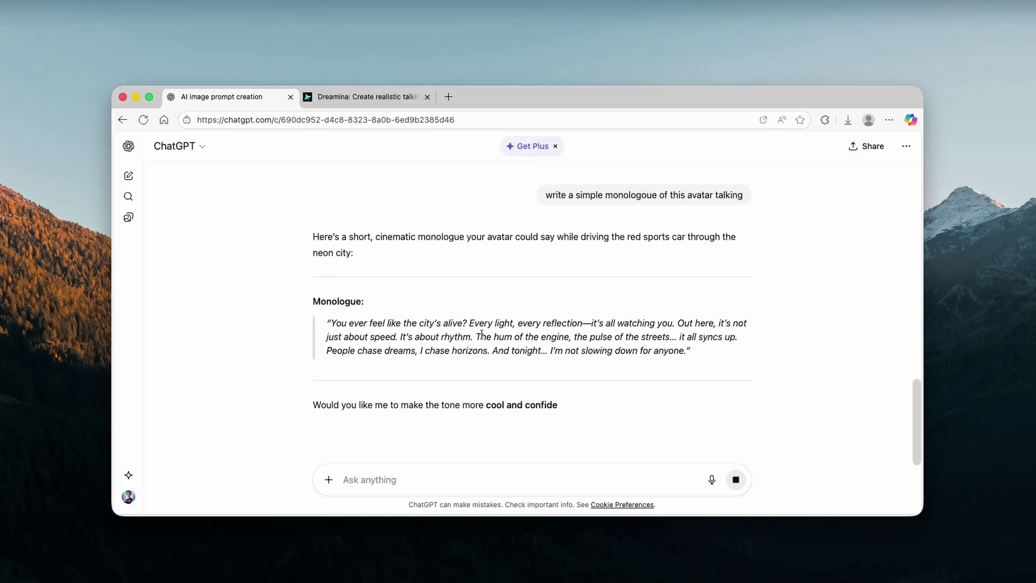
left_click_drag(472, 336, 330, 323)
key("super+c")
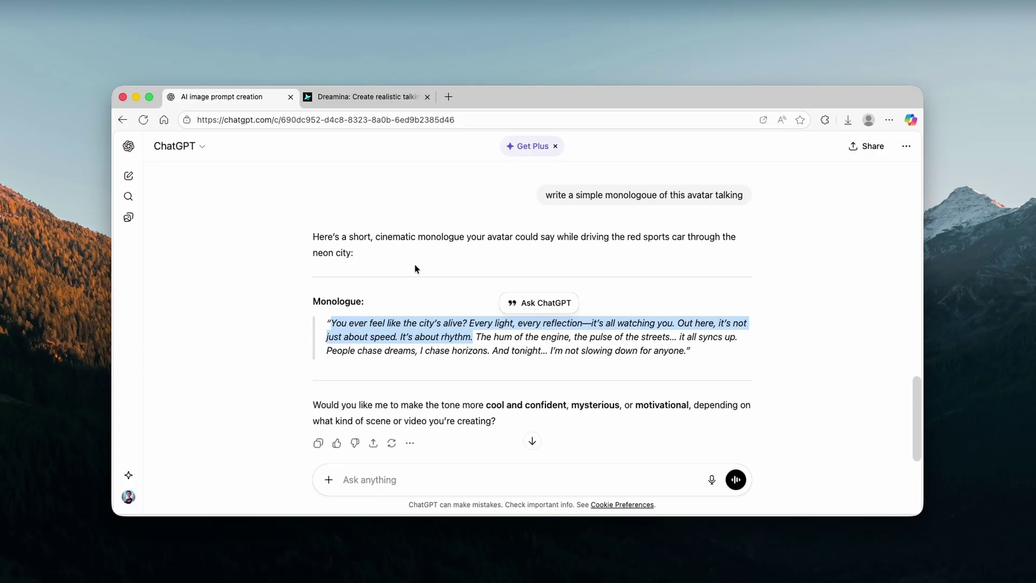
left_click(348, 96)
Step: View the first generated driver image full size, then return to the create page composer
scroll(438, 264, "up", 2)
mouse_move(603, 251)
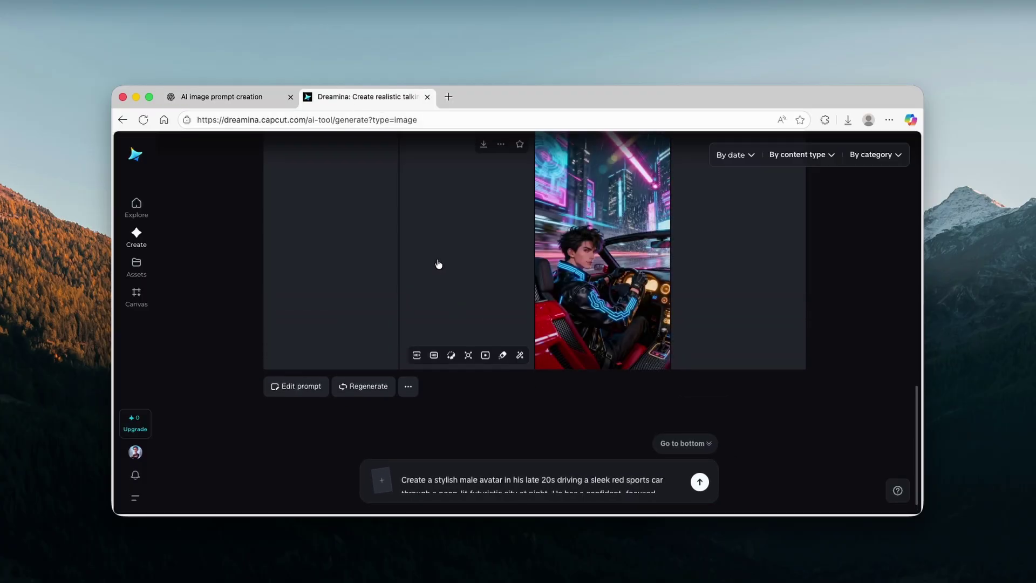
scroll(438, 264, "up", 1)
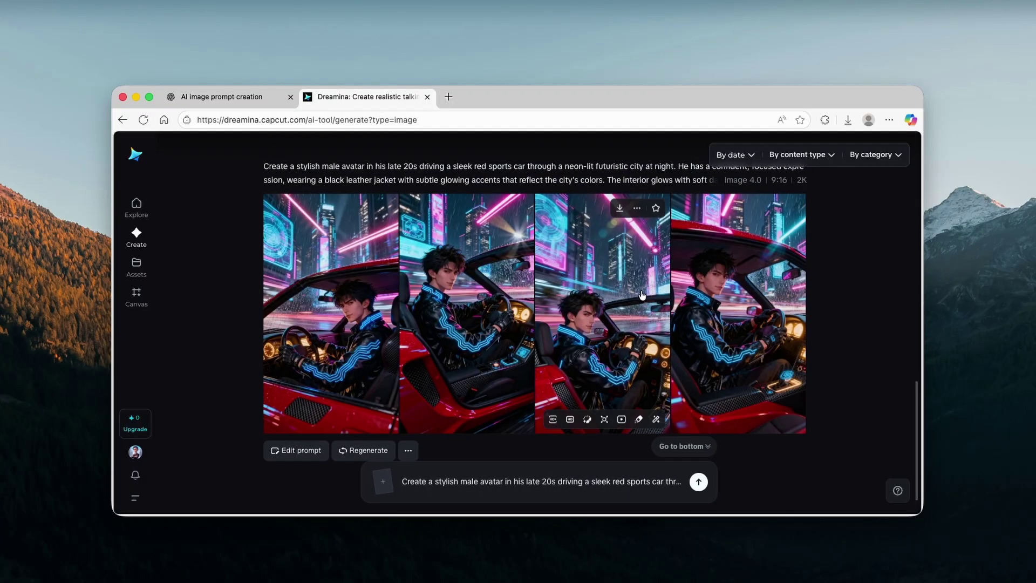
mouse_move(738, 313)
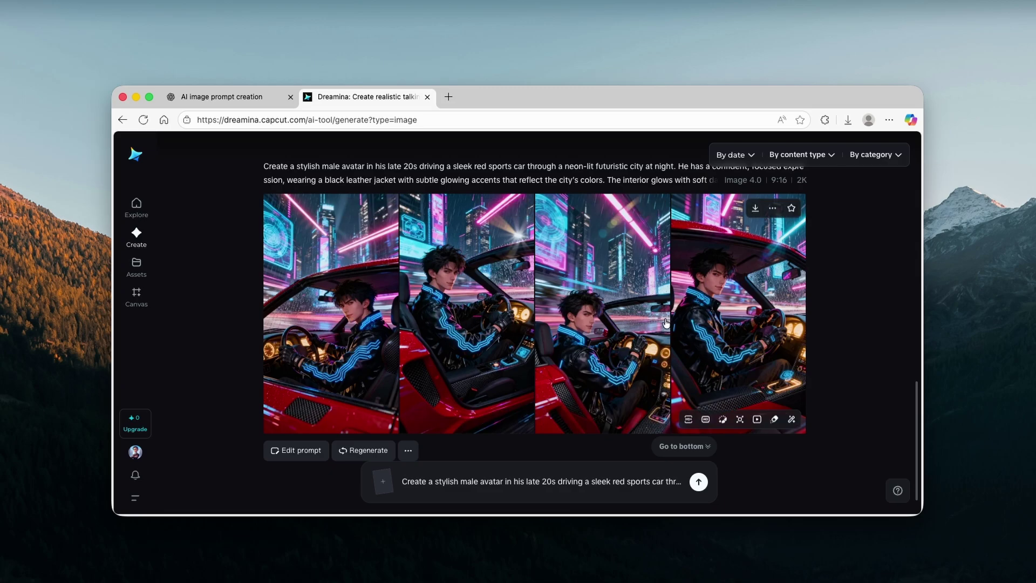
left_click(329, 290)
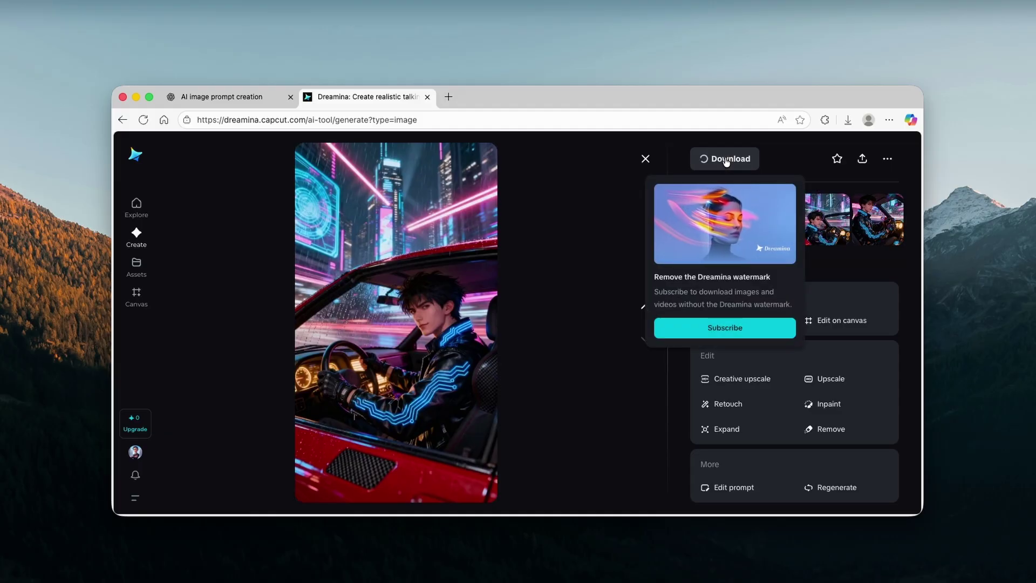
key("Escape")
left_click(136, 234)
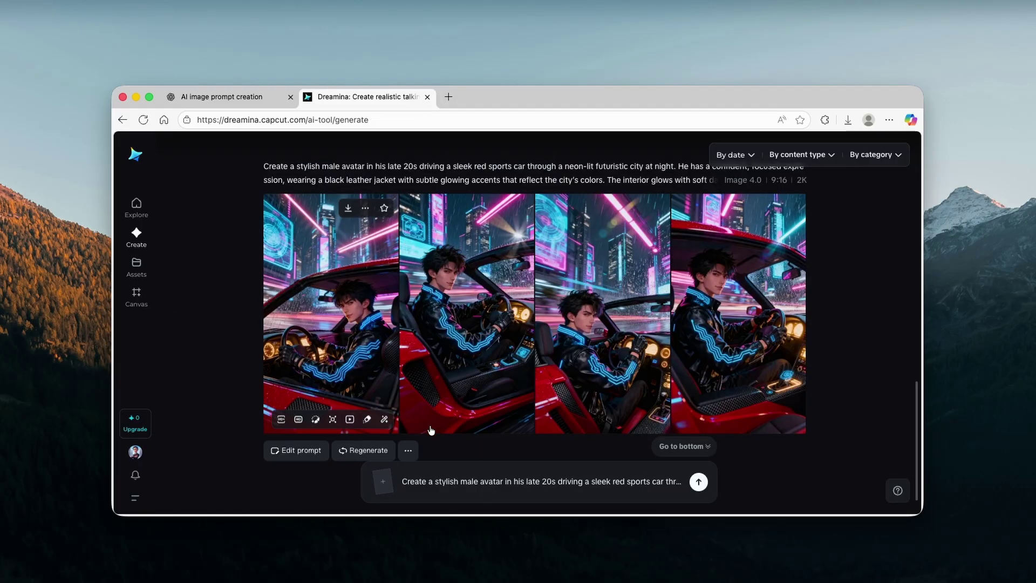
left_click(460, 482)
Step: In AI Avatar mode, use the downloaded driver image and paste the monologue as speech
left_click(372, 483)
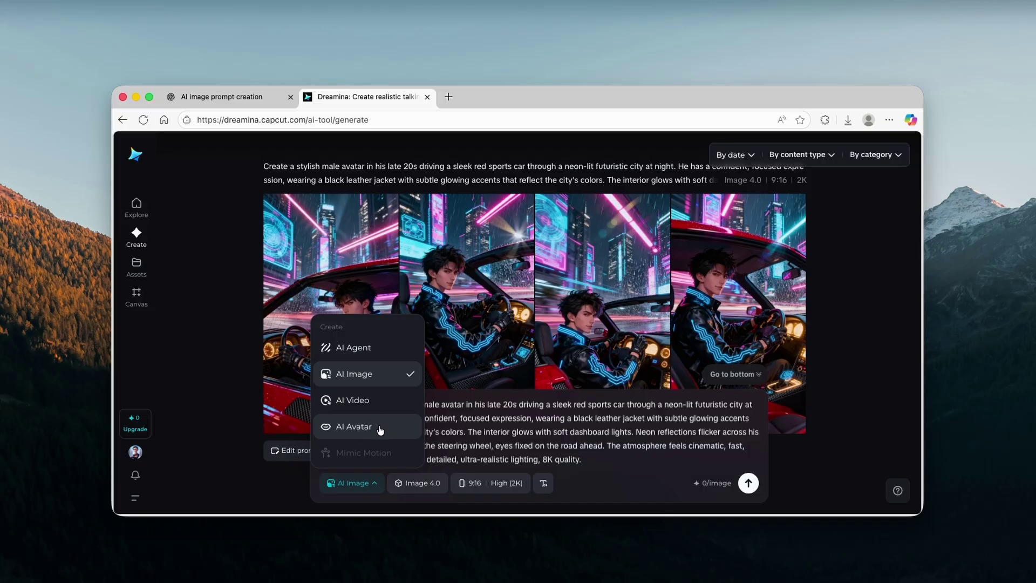
left_click(380, 430)
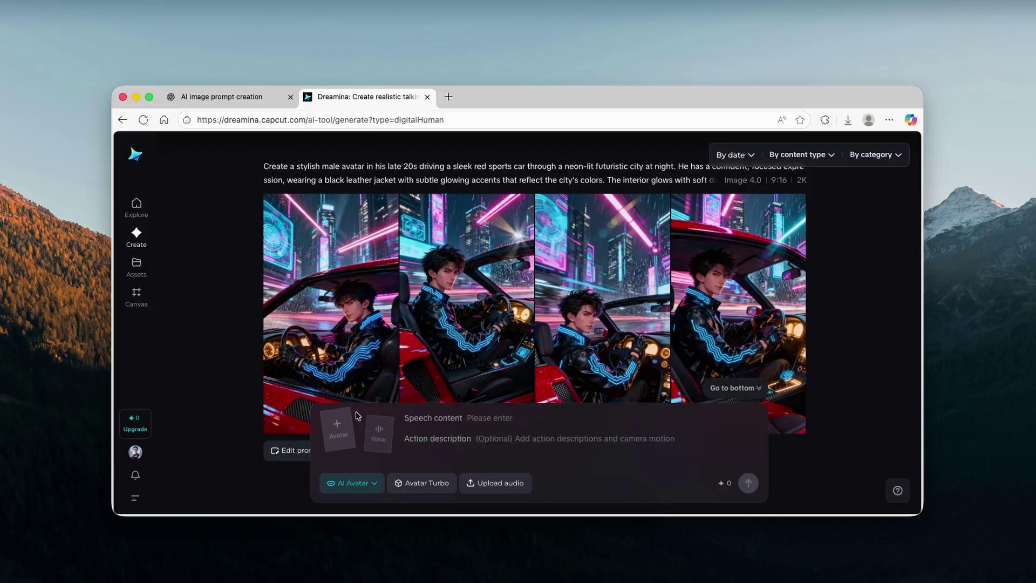
left_click(355, 418)
left_click(436, 235)
left_click(721, 411)
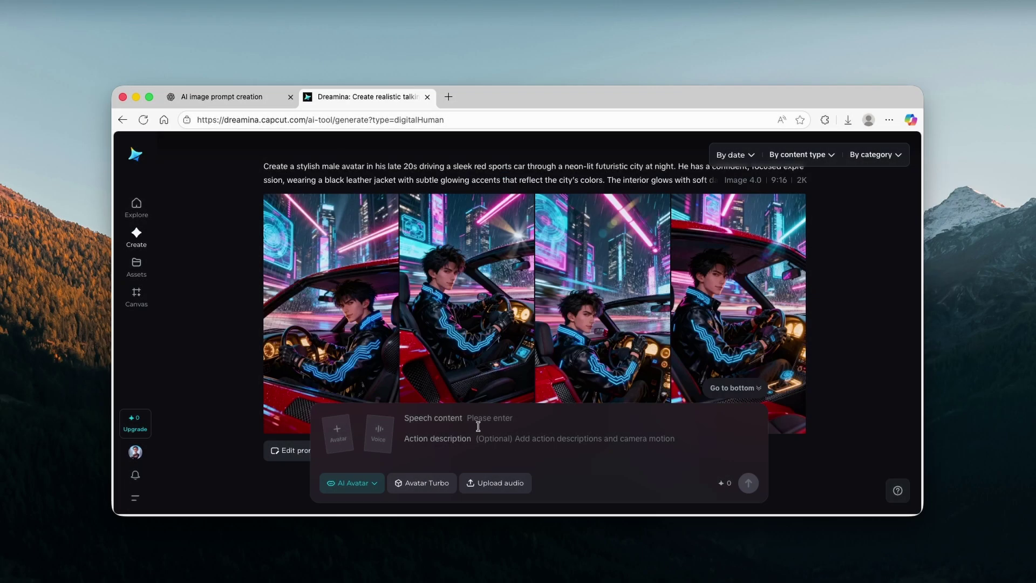
key("super+v")
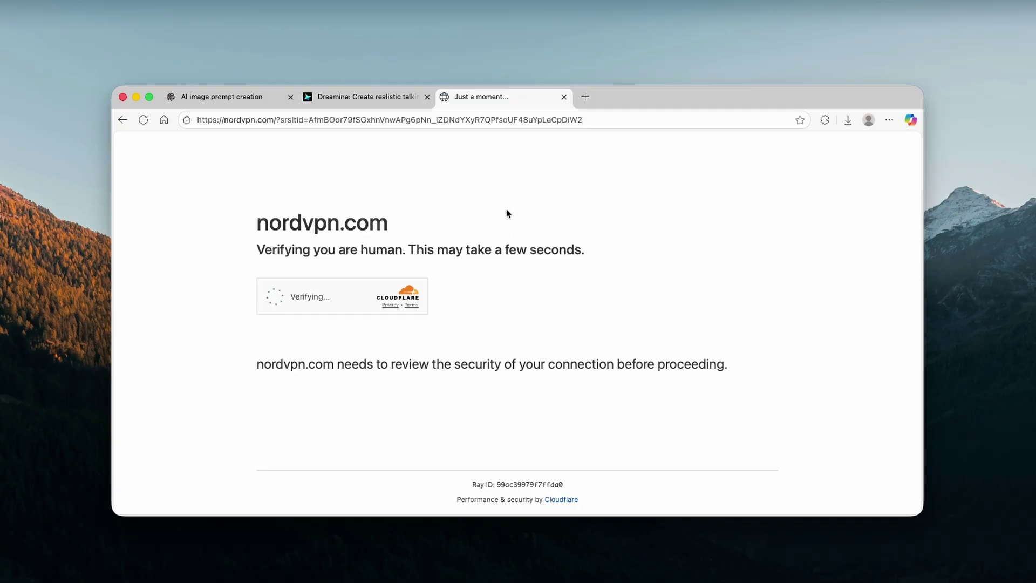
Step: Clear nordvpn.com's Cloudflare 'Verify you are human' check, then go back to the Dreamina avatar tab
left_click(391, 105)
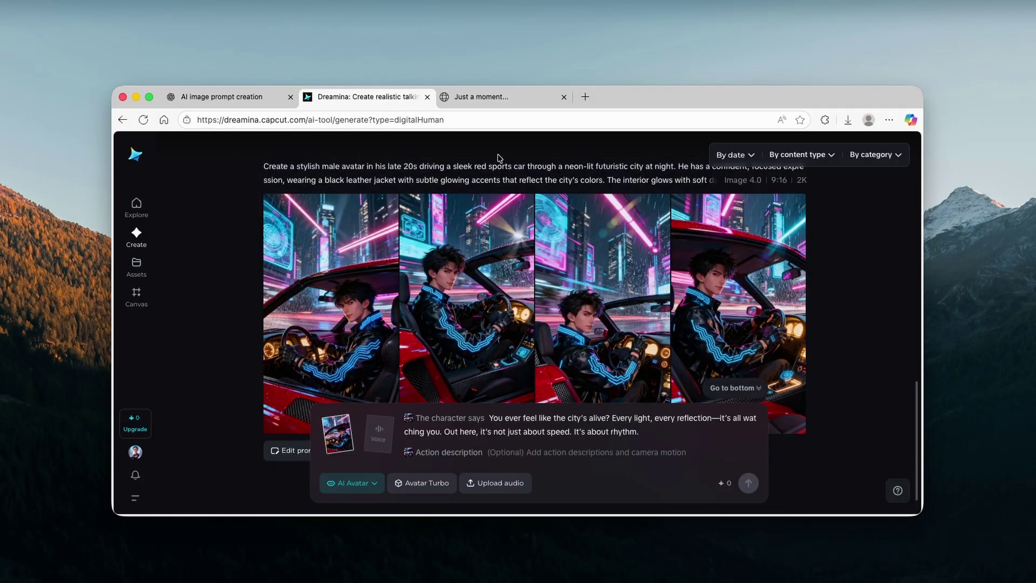
left_click(497, 99)
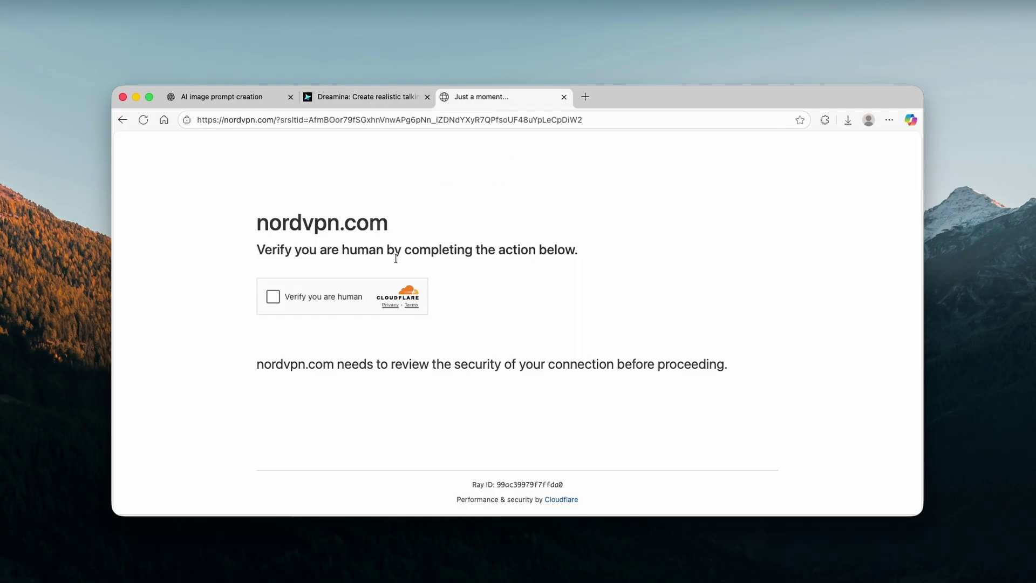
left_click(301, 297)
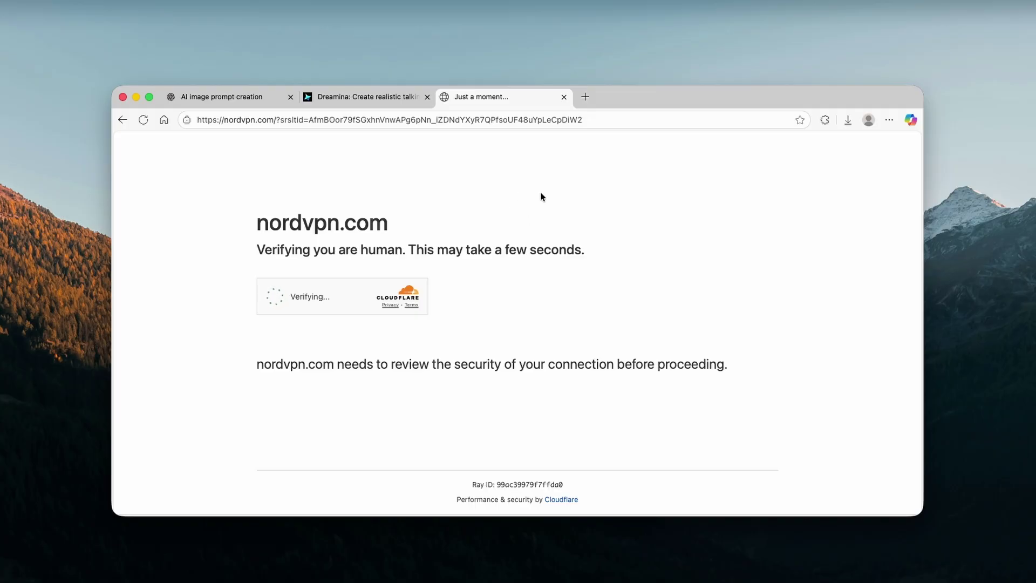
left_click(364, 100)
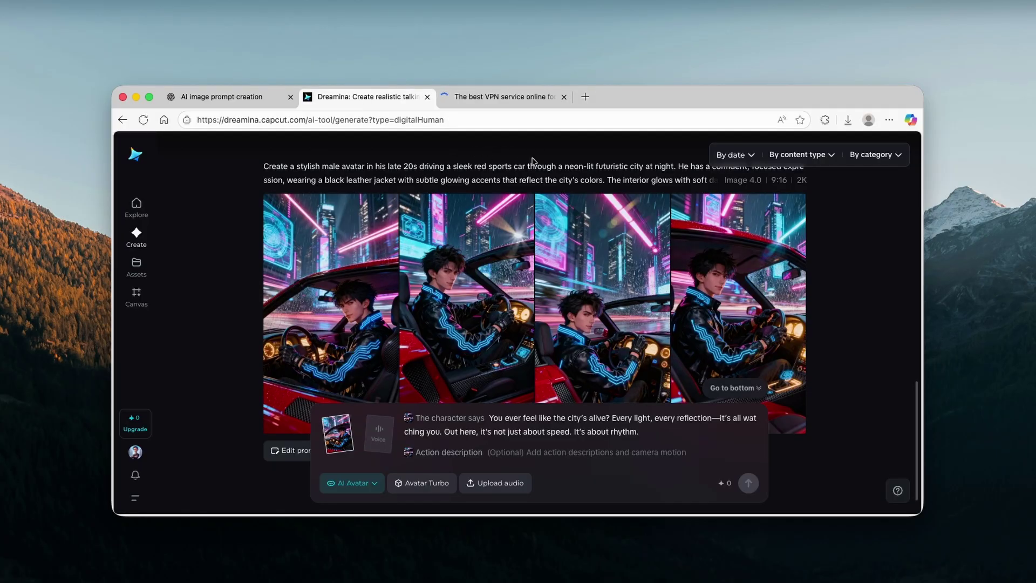